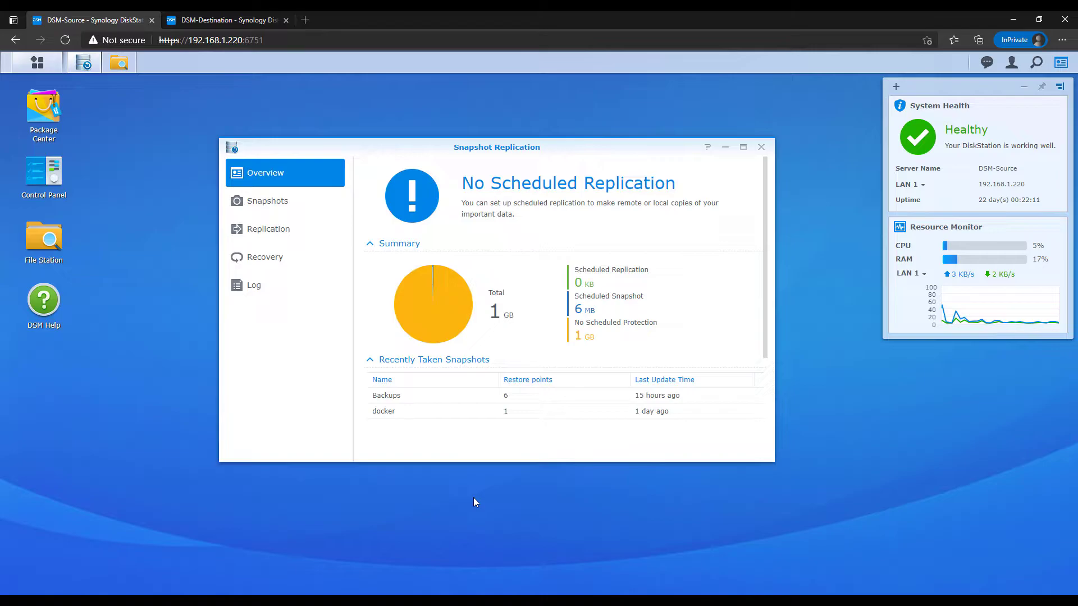
# Start a new replication task and keep Remote replication as its type.
pyautogui.click(257, 232)
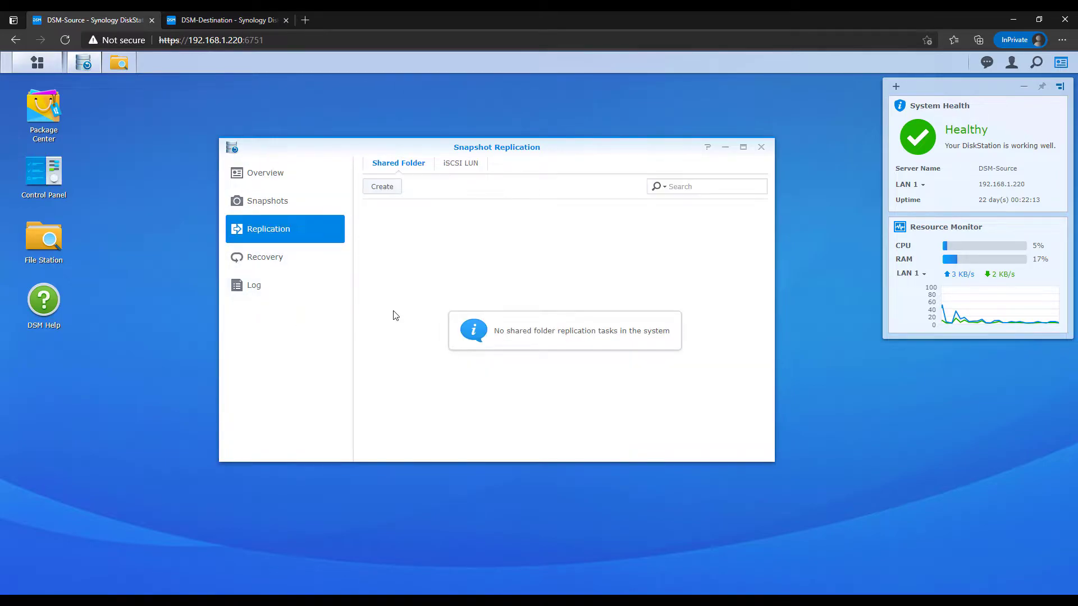
pyautogui.click(383, 191)
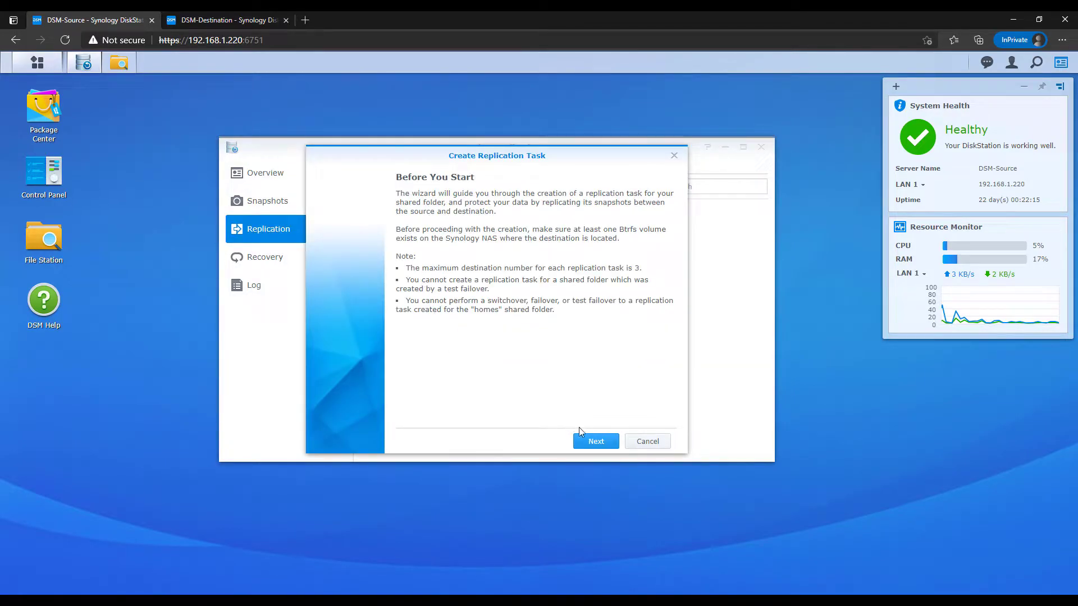
pyautogui.click(593, 443)
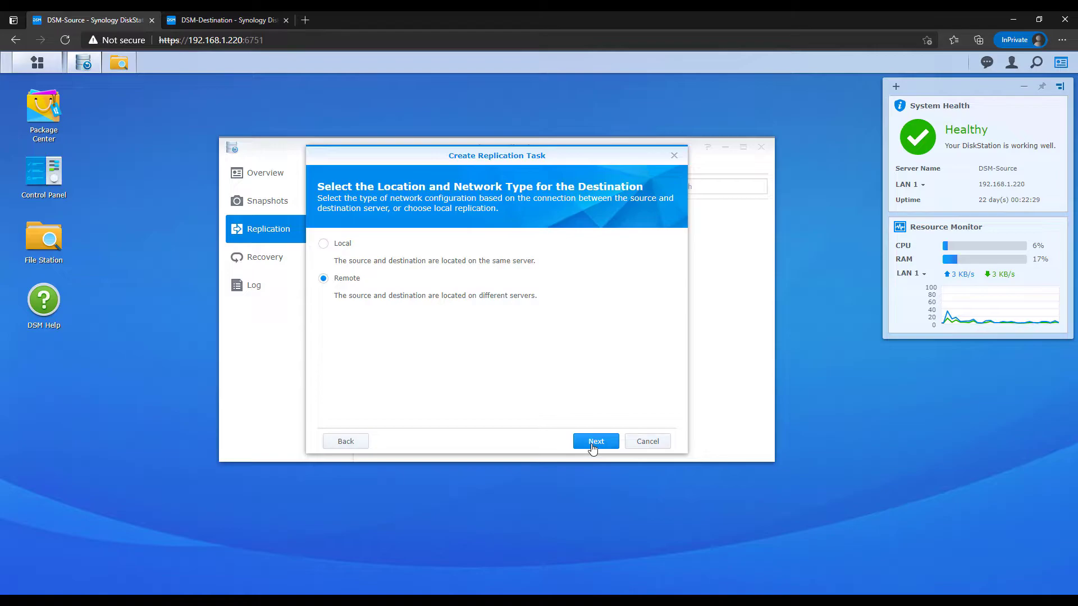
pyautogui.click(596, 441)
# Target server 192.168.1.230 with the account username and password, and enable encrypted connection.
pyautogui.click(513, 244)
pyautogui.write('1')
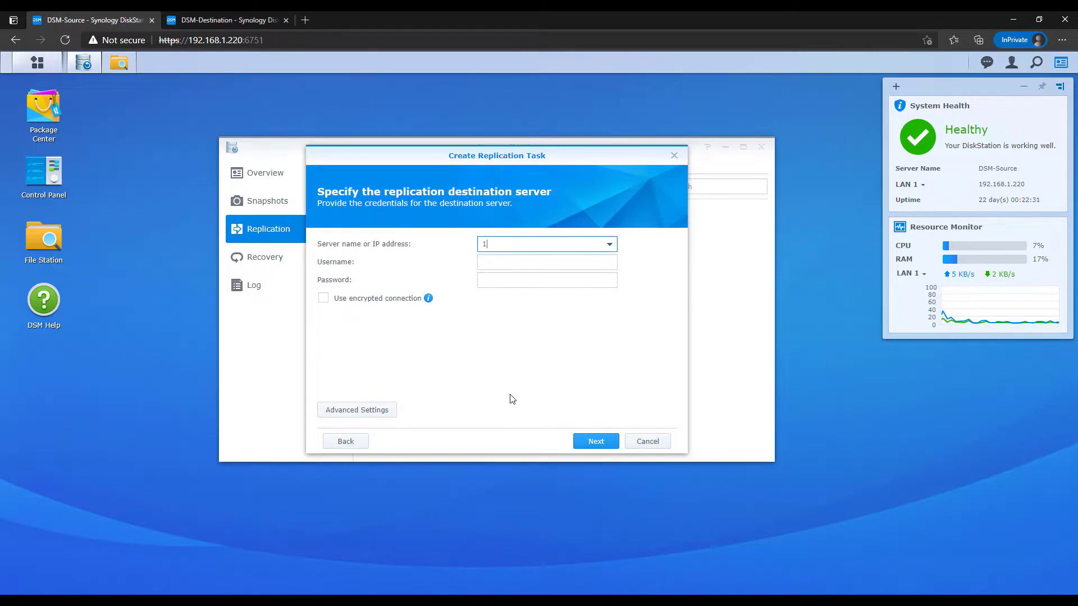
pyautogui.write('92.168.1.230')
pyautogui.press('Tab')
pyautogui.write('frank')
pyautogui.press('Tab')
pyautogui.write('••••••••••')
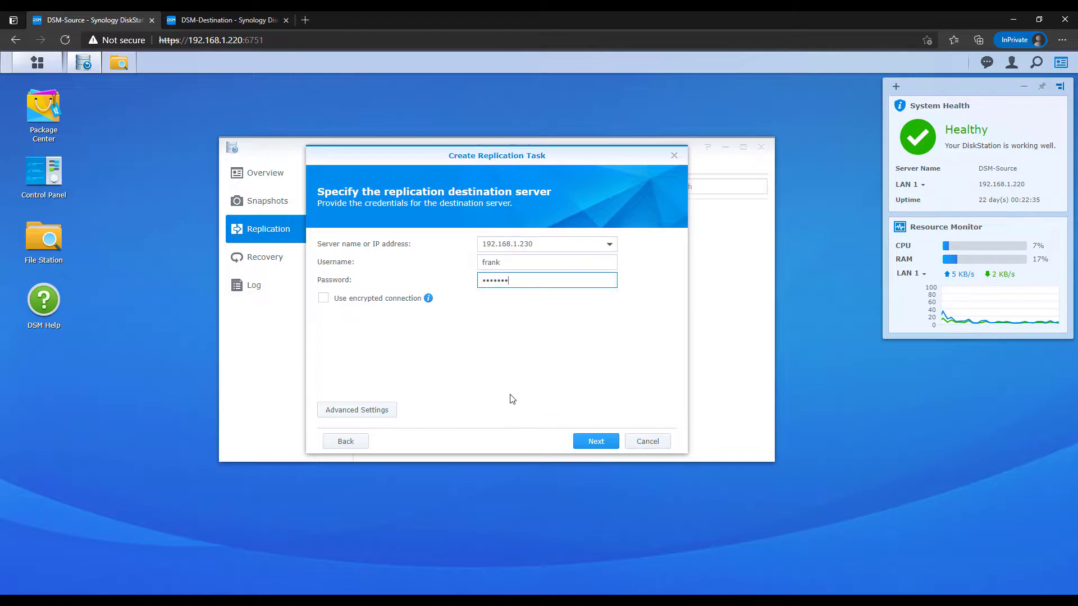
pyautogui.click(513, 399)
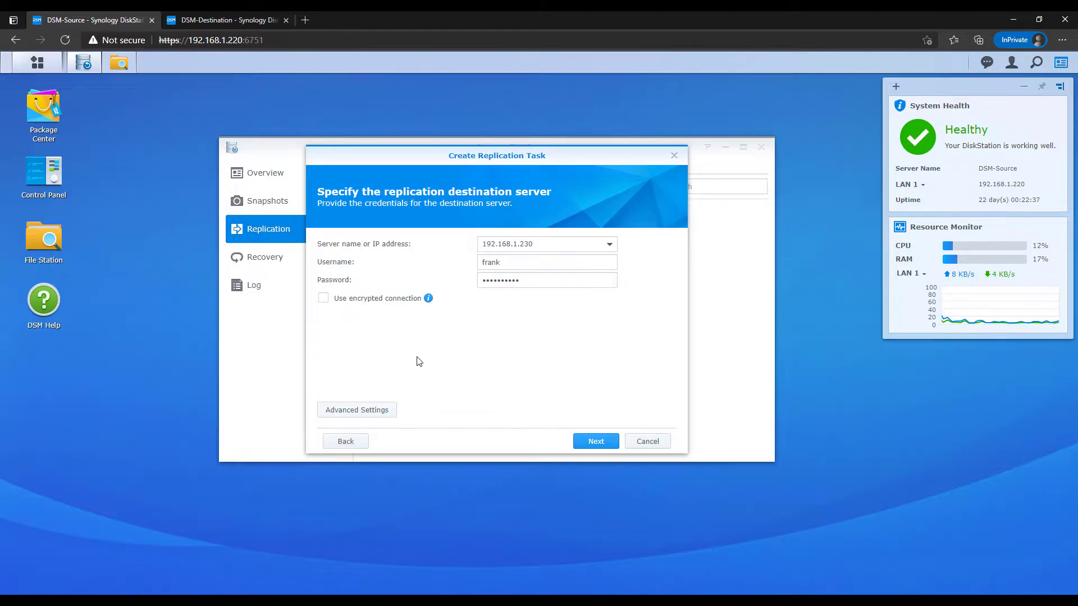
pyautogui.click(354, 302)
pyautogui.click(359, 410)
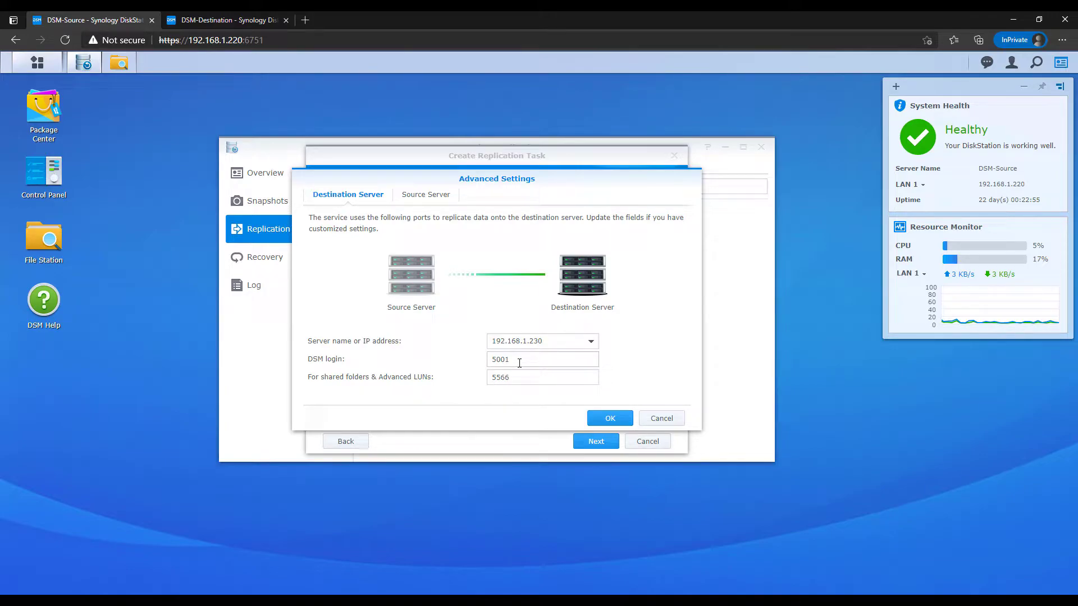
pyautogui.moveTo(520, 363); pyautogui.dragTo(477, 366)
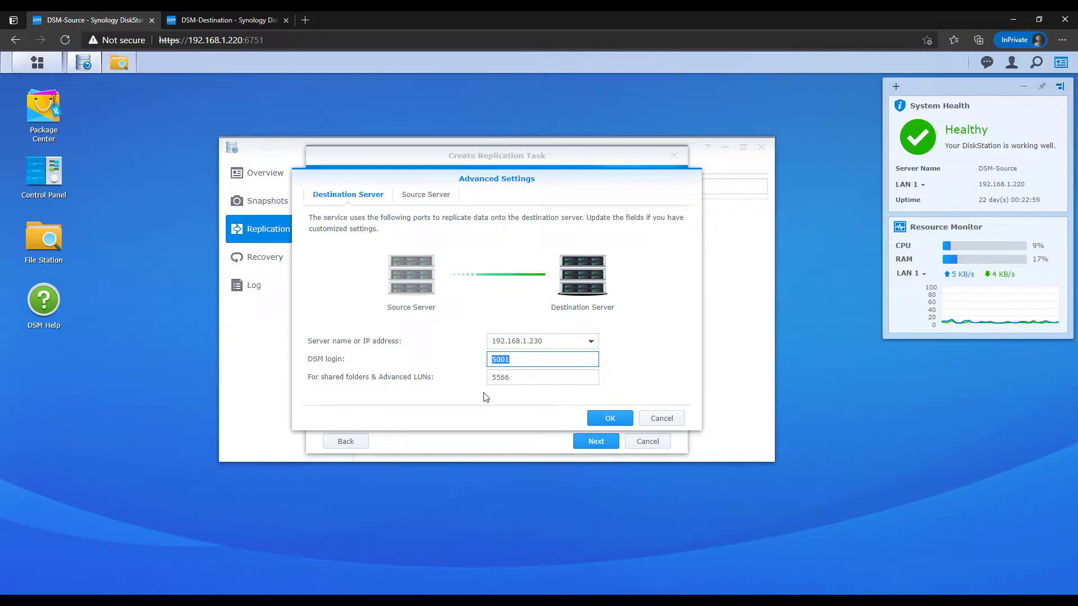
pyautogui.click(536, 360)
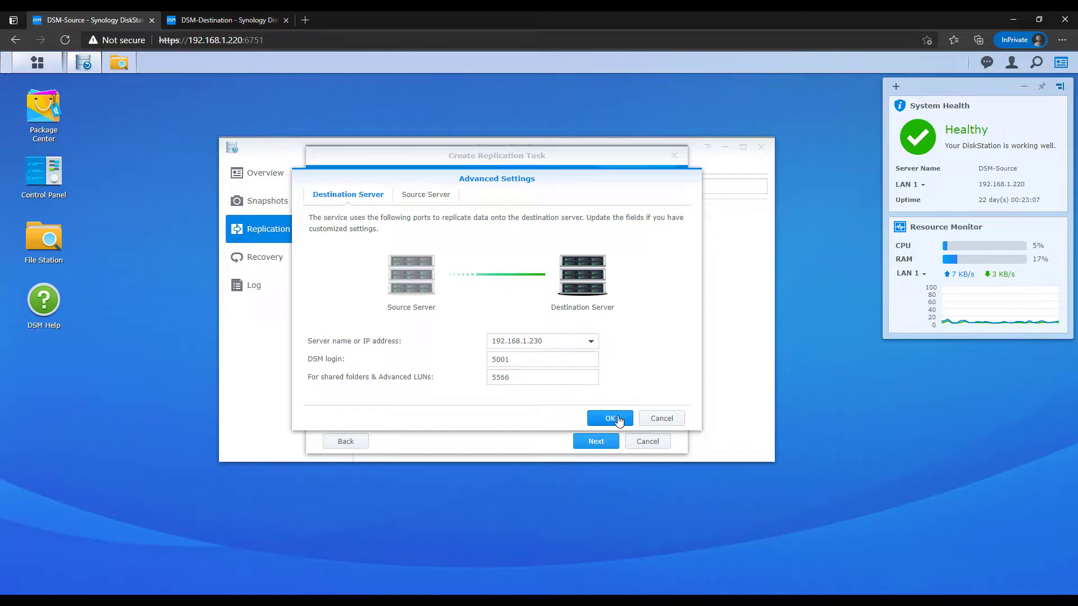
pyautogui.click(432, 201)
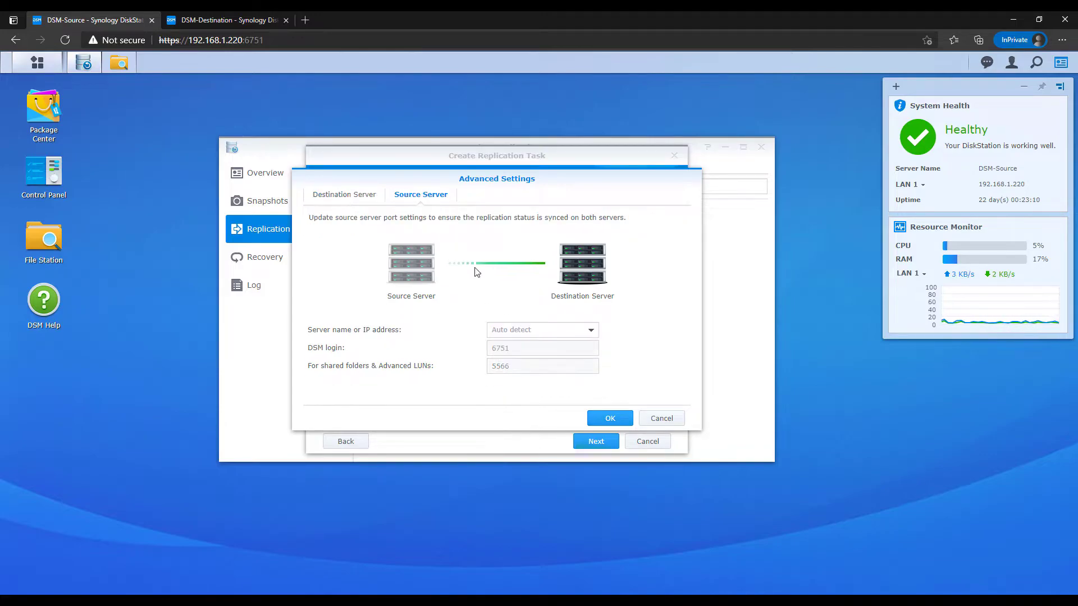
pyautogui.click(360, 201)
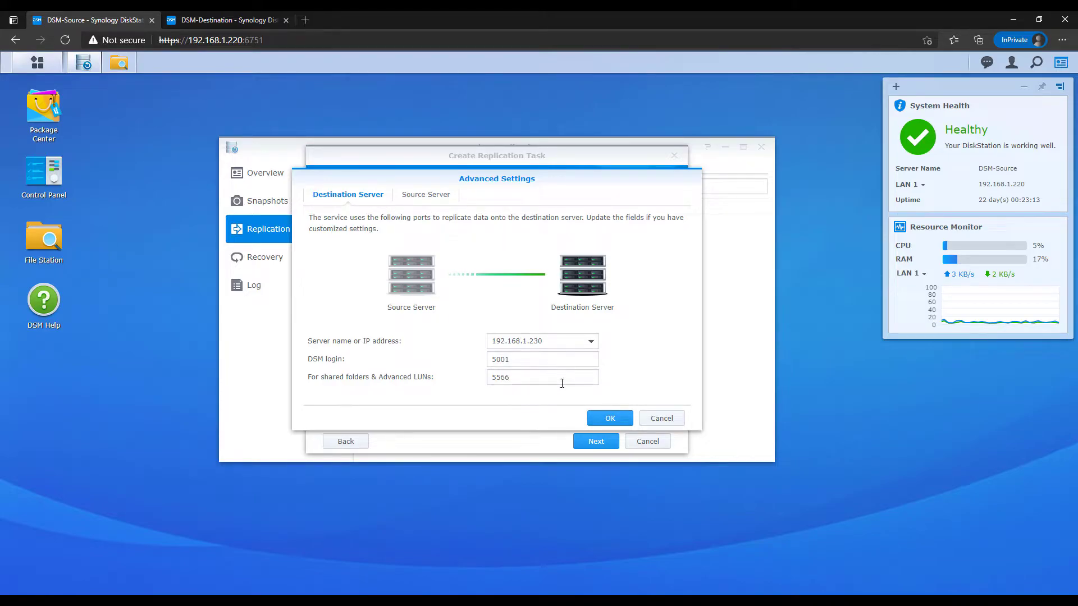
# Keep ports 5001 and 5566, accept Volume 1 as destination, and select the Testing folder.
pyautogui.click(597, 418)
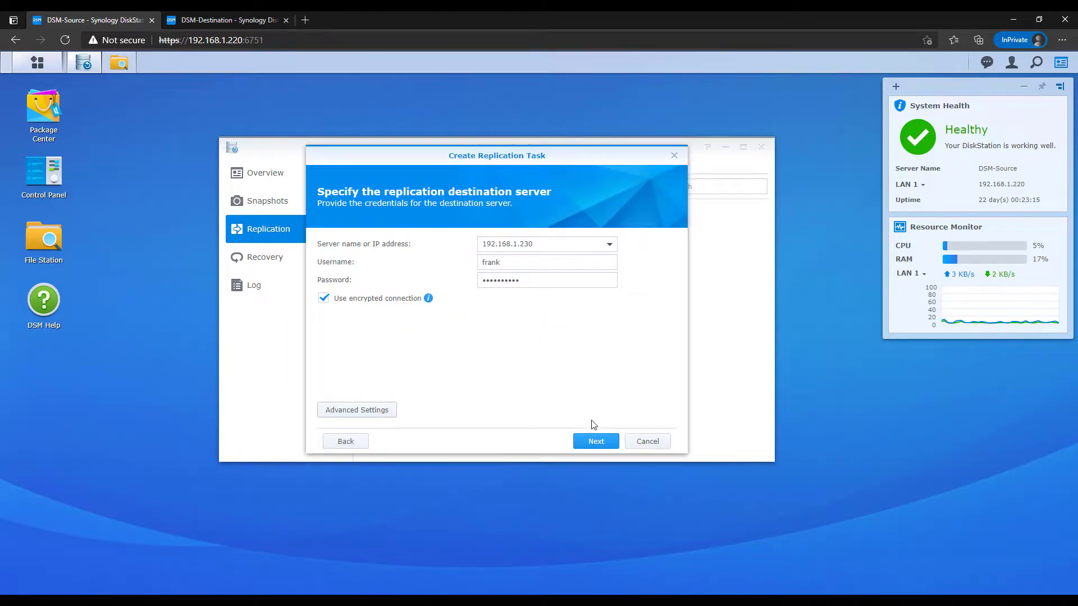
pyautogui.click(597, 442)
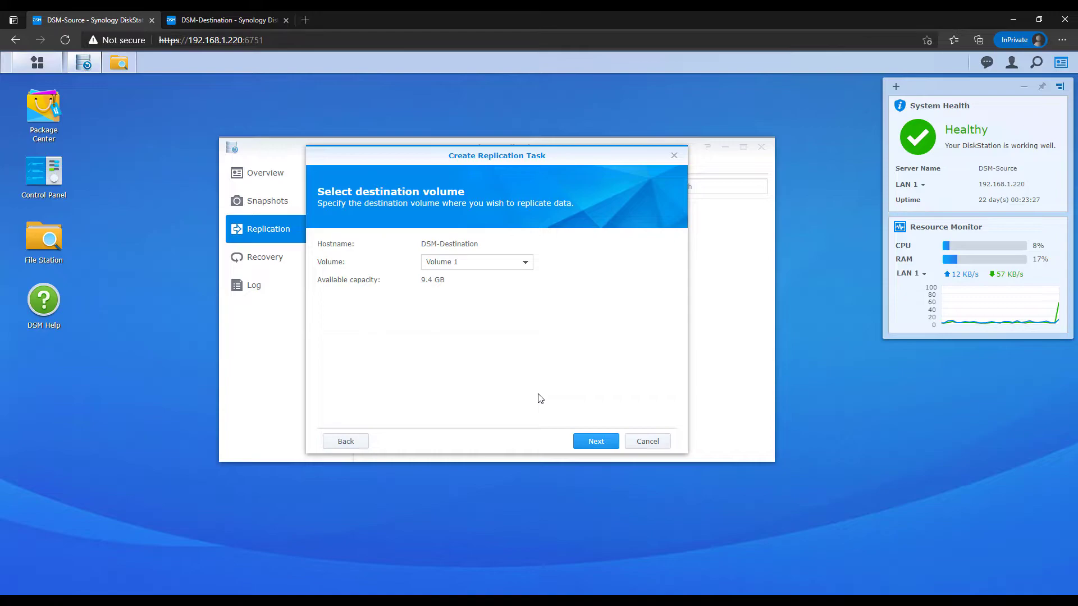
pyautogui.click(595, 442)
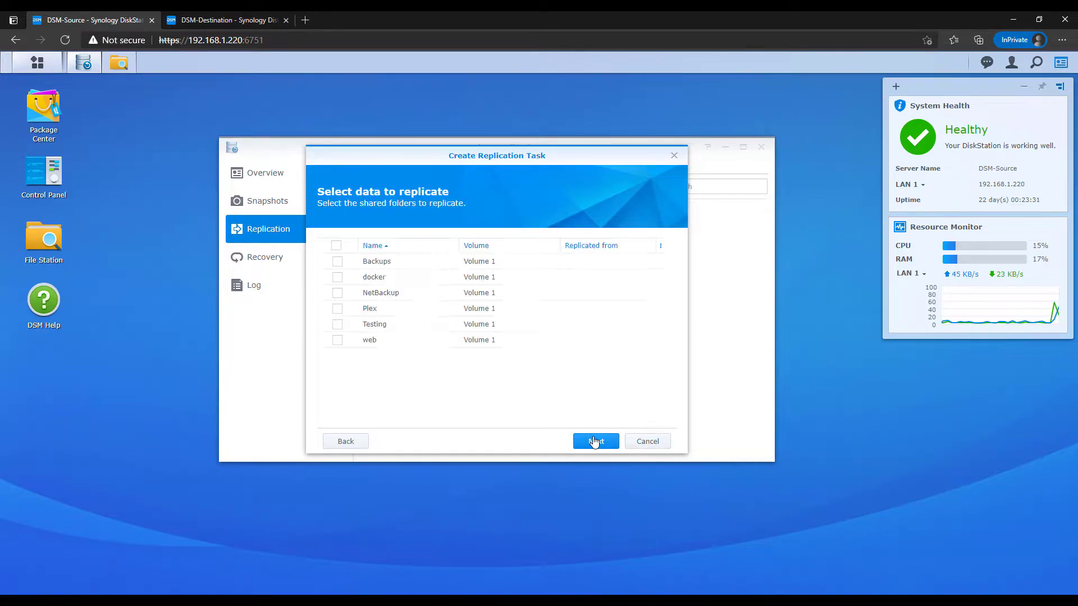
pyautogui.click(338, 324)
pyautogui.click(595, 442)
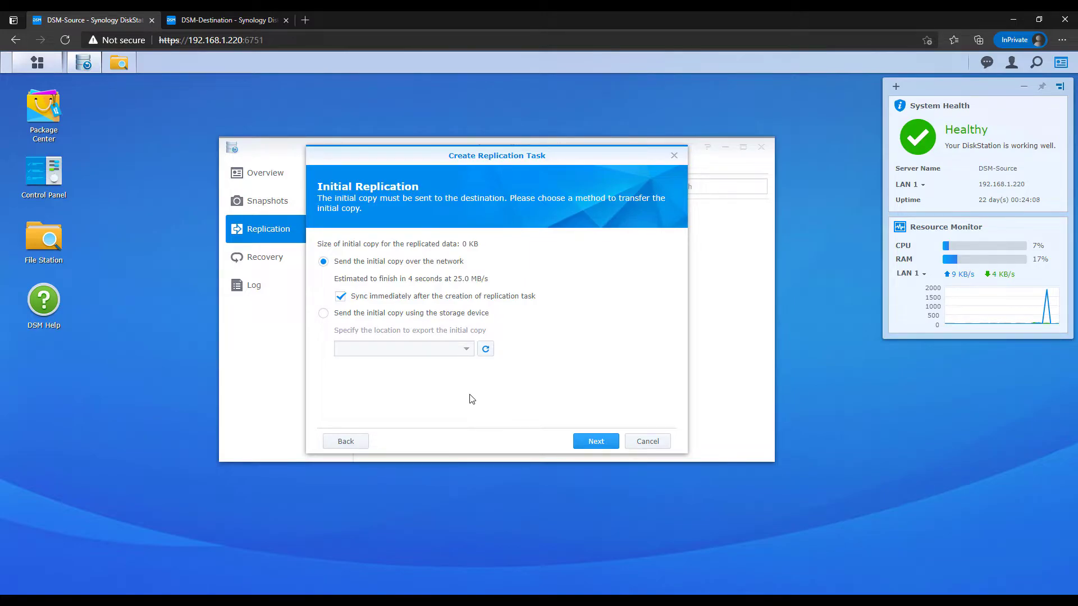
# Leave the replication schedule at daily, every day, starting at 00:00.
pyautogui.click(590, 441)
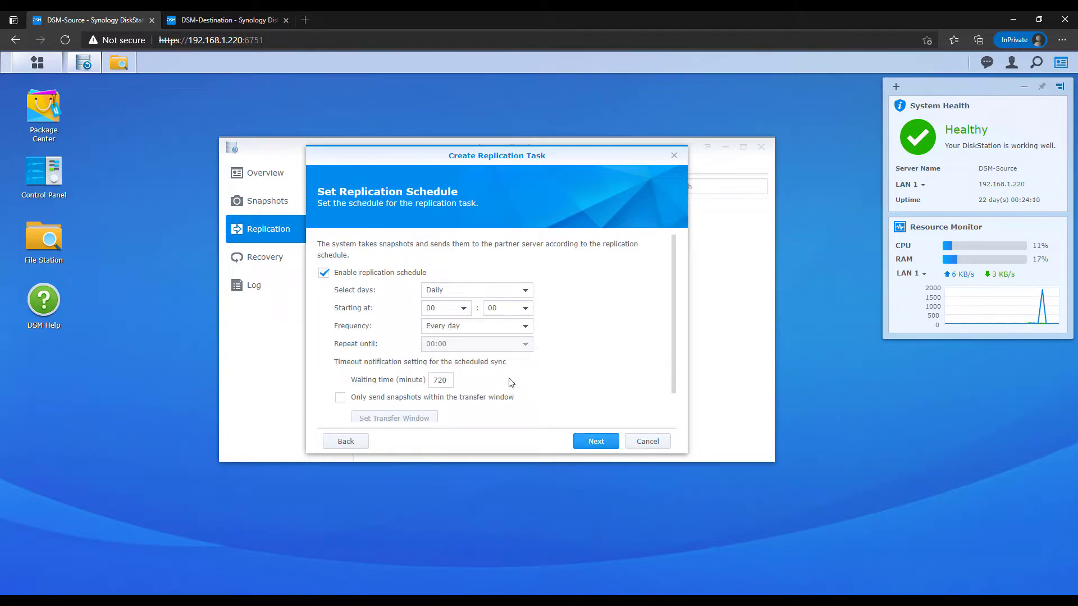
pyautogui.click(511, 297)
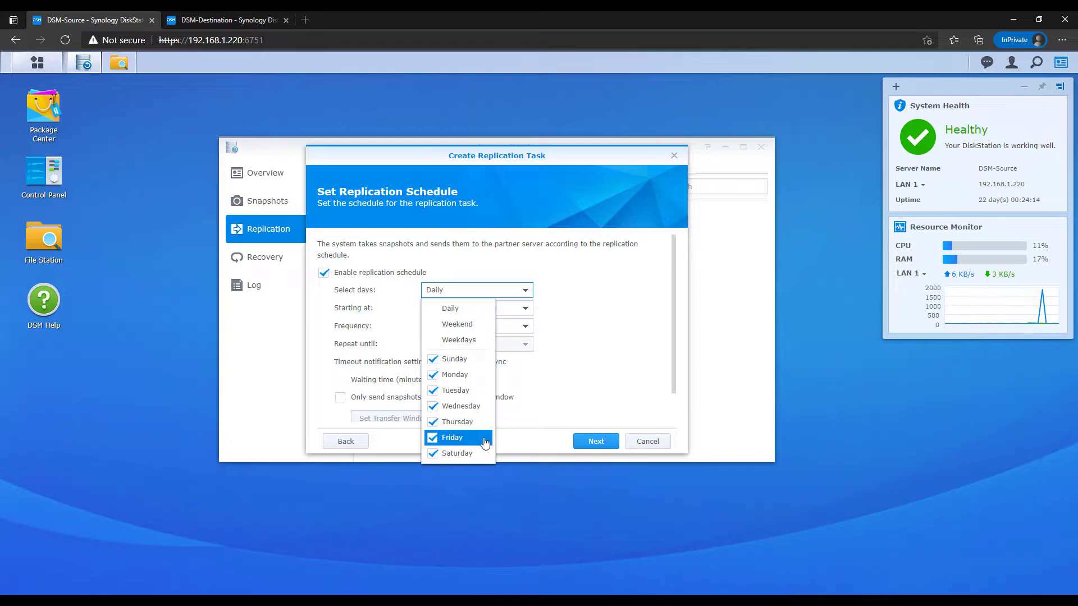
pyautogui.click(584, 348)
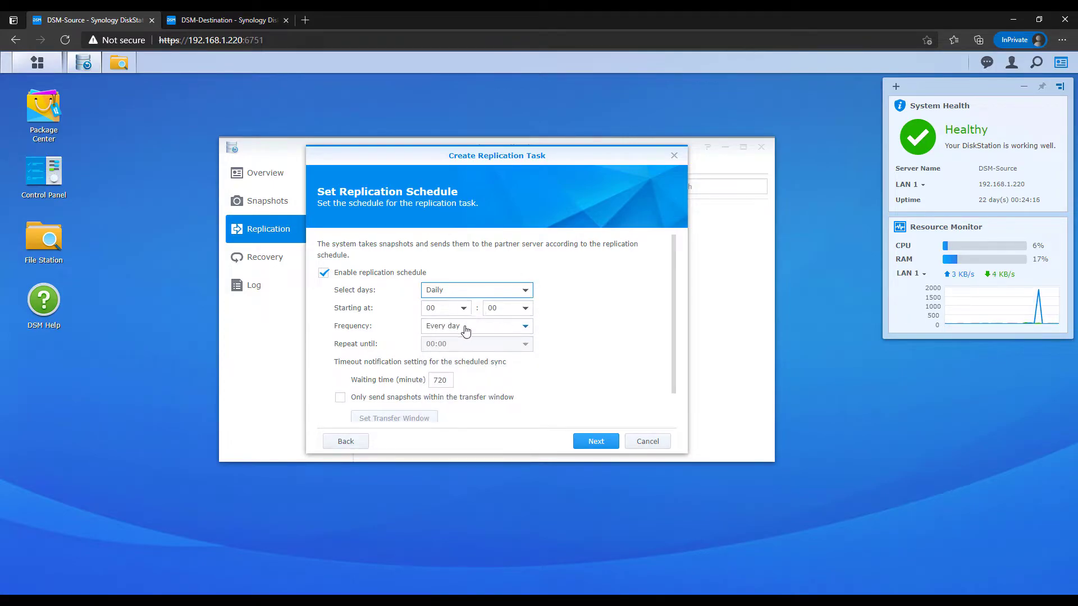
pyautogui.click(465, 329)
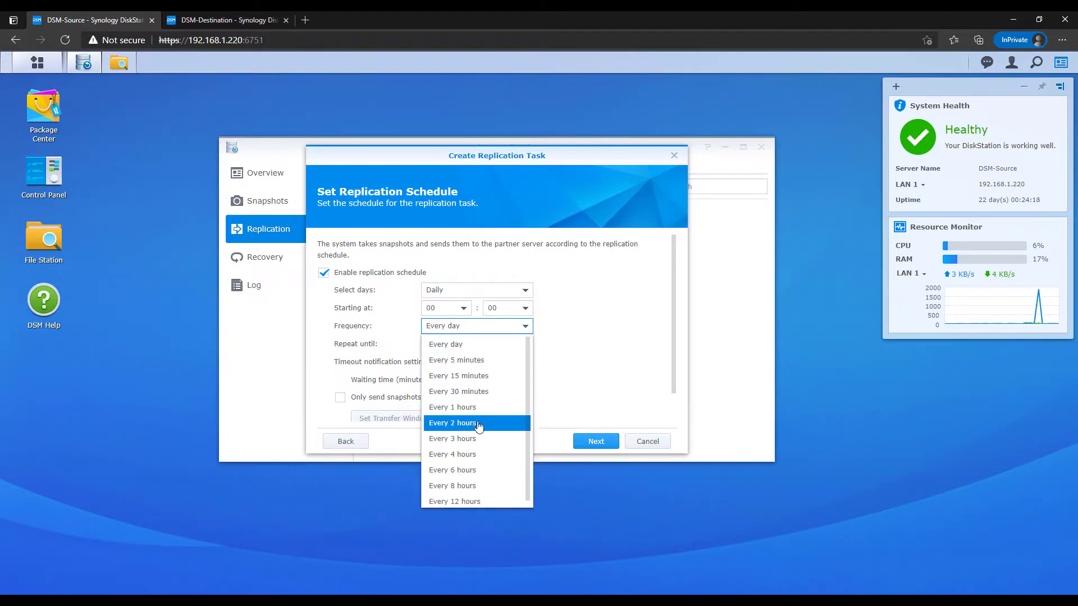
pyautogui.click(583, 335)
pyautogui.scroll(-1, 575, 335)
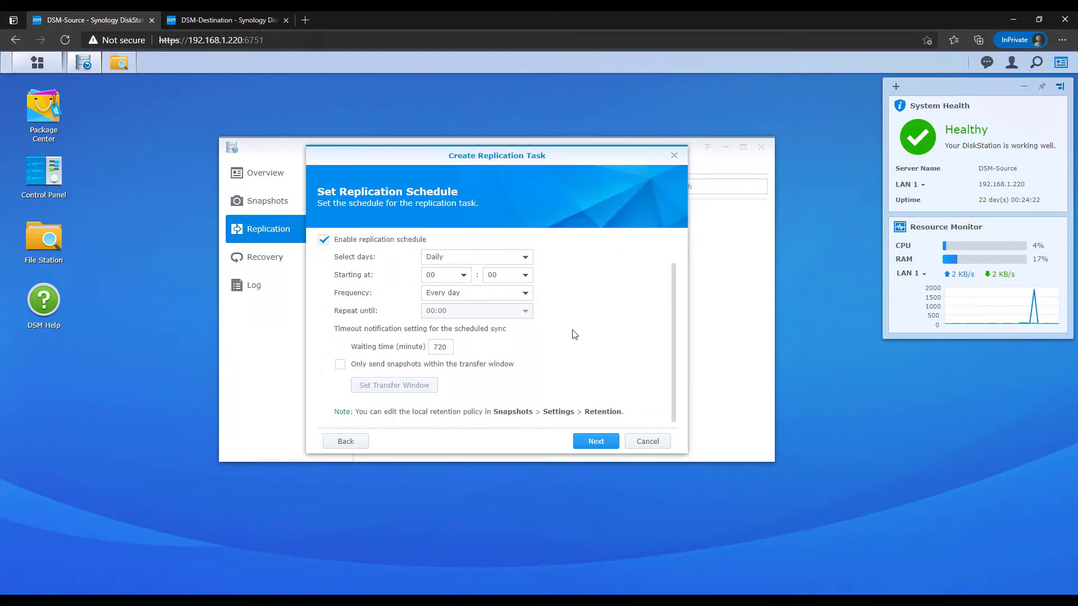
pyautogui.click(523, 294)
pyautogui.click(596, 441)
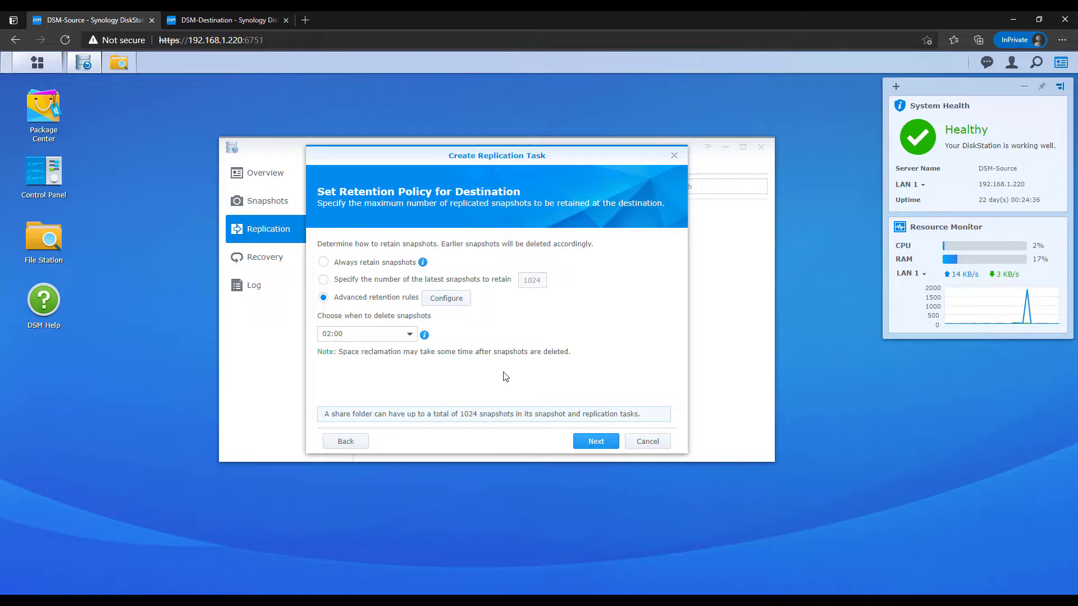
# Change the advanced retention rules to keep 10 daily snapshots and confirm them.
pyautogui.click(450, 302)
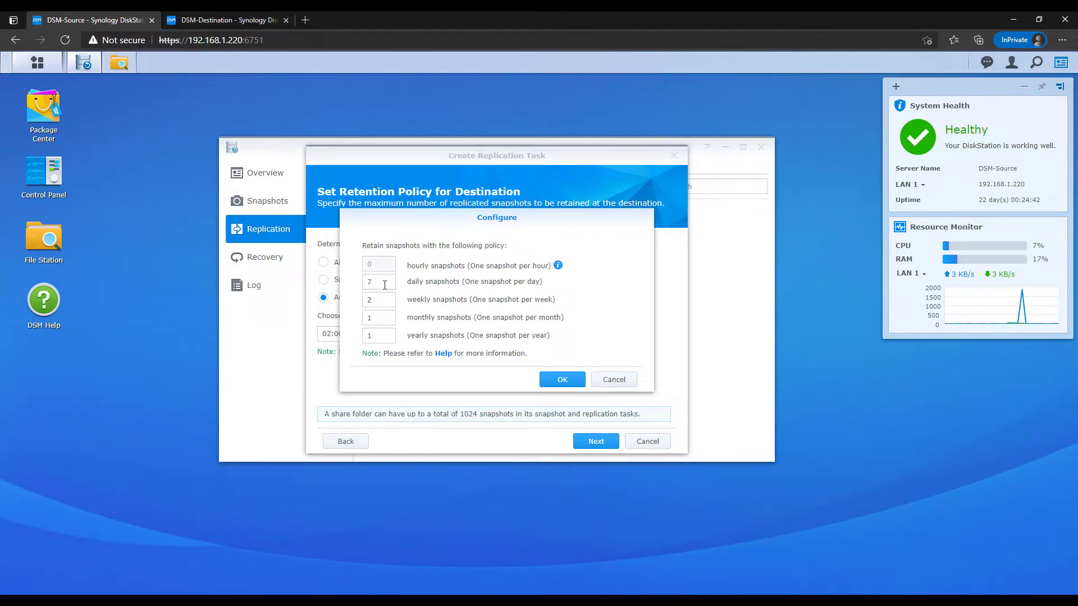
pyautogui.moveTo(385, 282); pyautogui.dragTo(336, 287)
pyautogui.write('10')
pyautogui.click(380, 301)
pyautogui.click(561, 383)
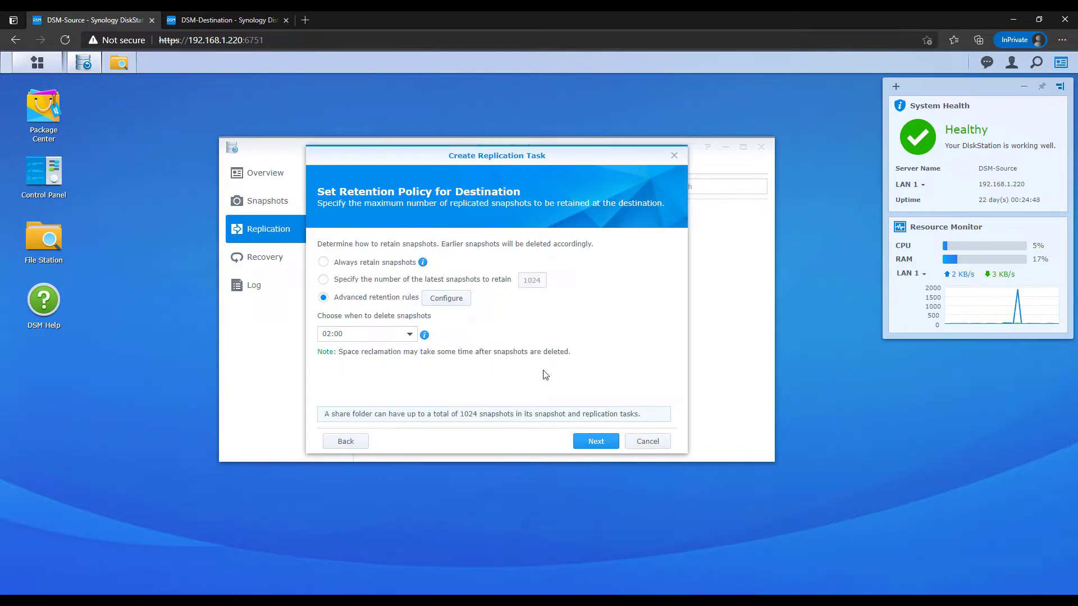
pyautogui.click(593, 441)
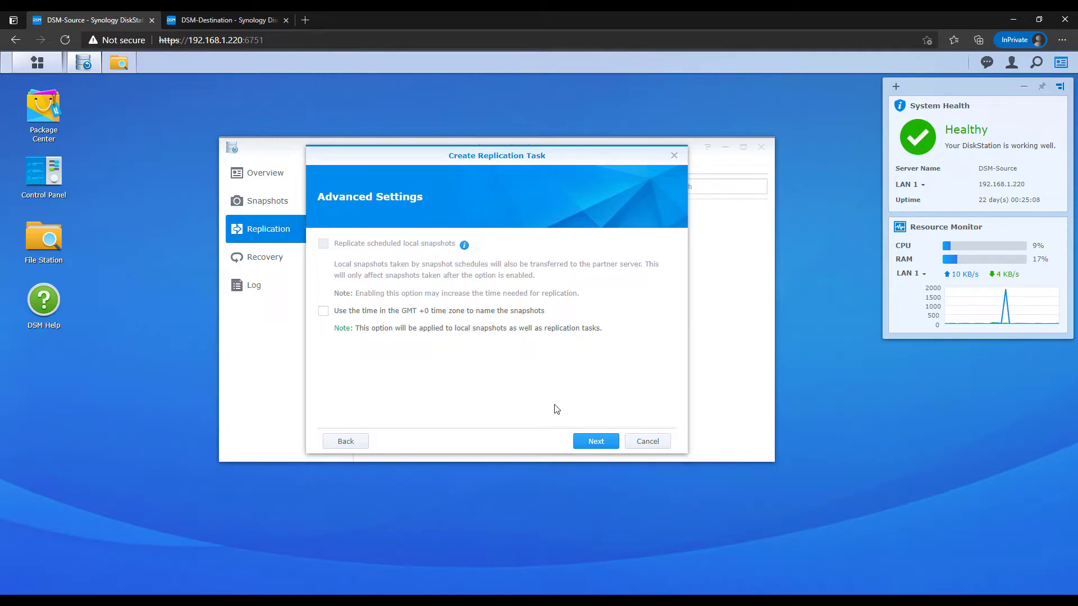
# Apply the Testing-to-DSM-Destination task settings and dismiss the task-created message.
pyautogui.click(596, 442)
pyautogui.click(595, 442)
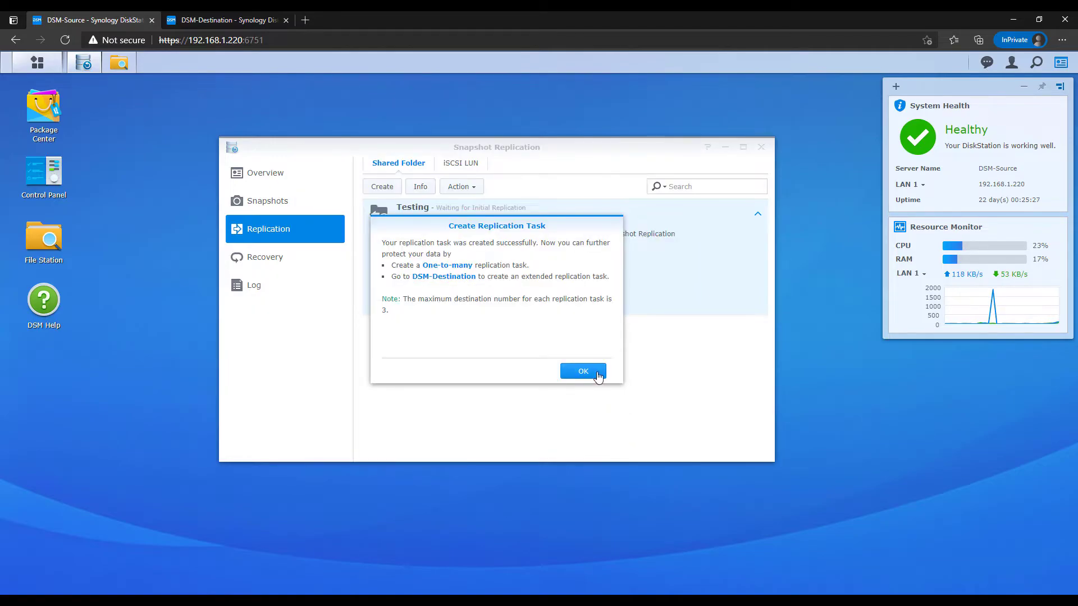
pyautogui.click(583, 372)
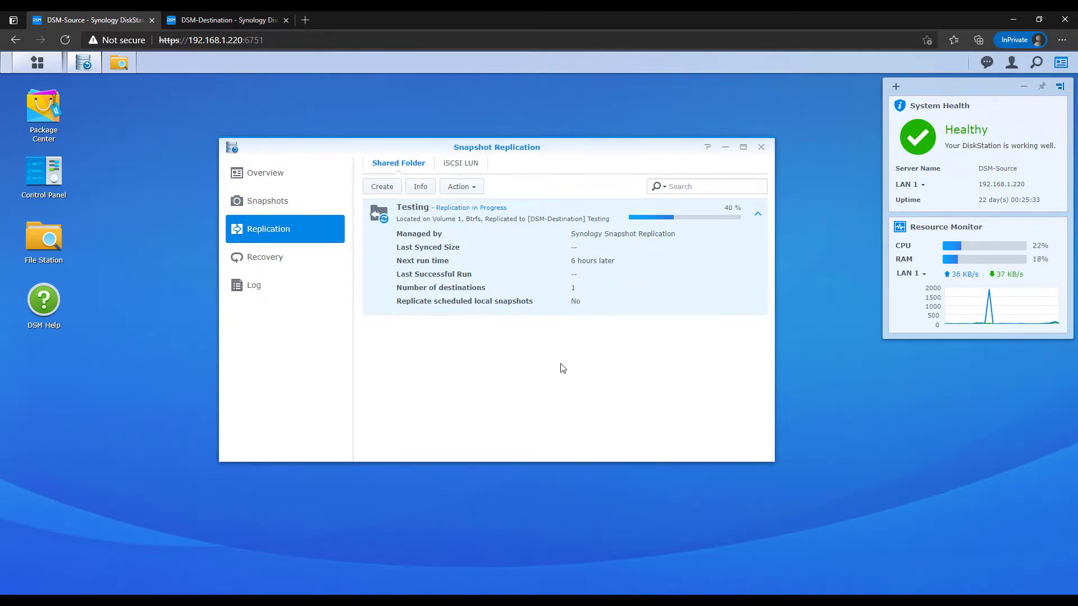
# On DSM-Destination, refresh File Station and open Testing to confirm TestFile1–TestFile5 arrived.
pyautogui.click(230, 22)
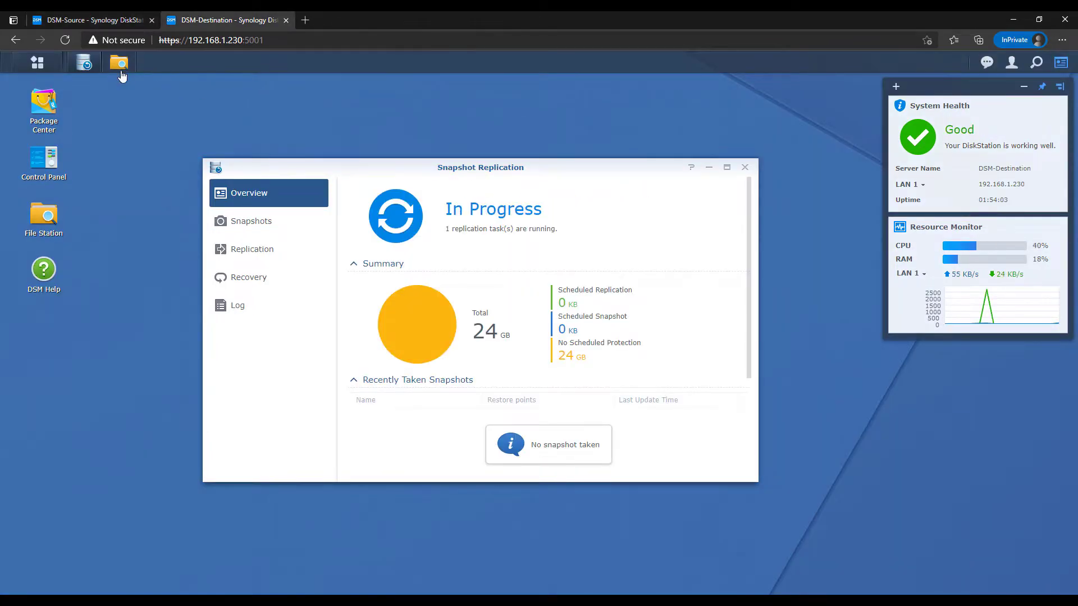
pyautogui.click(119, 63)
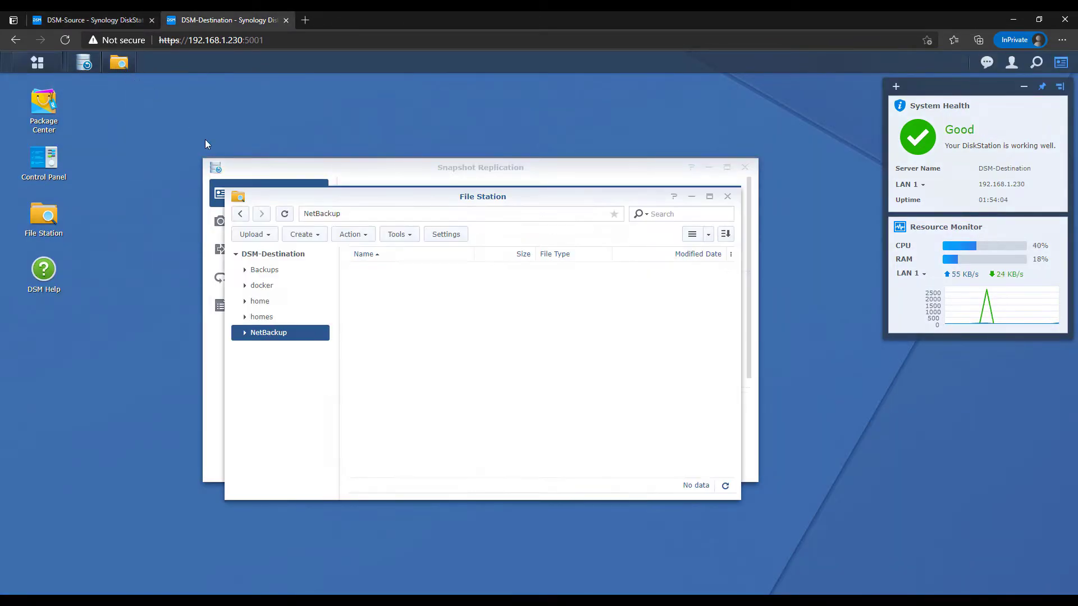
pyautogui.click(291, 219)
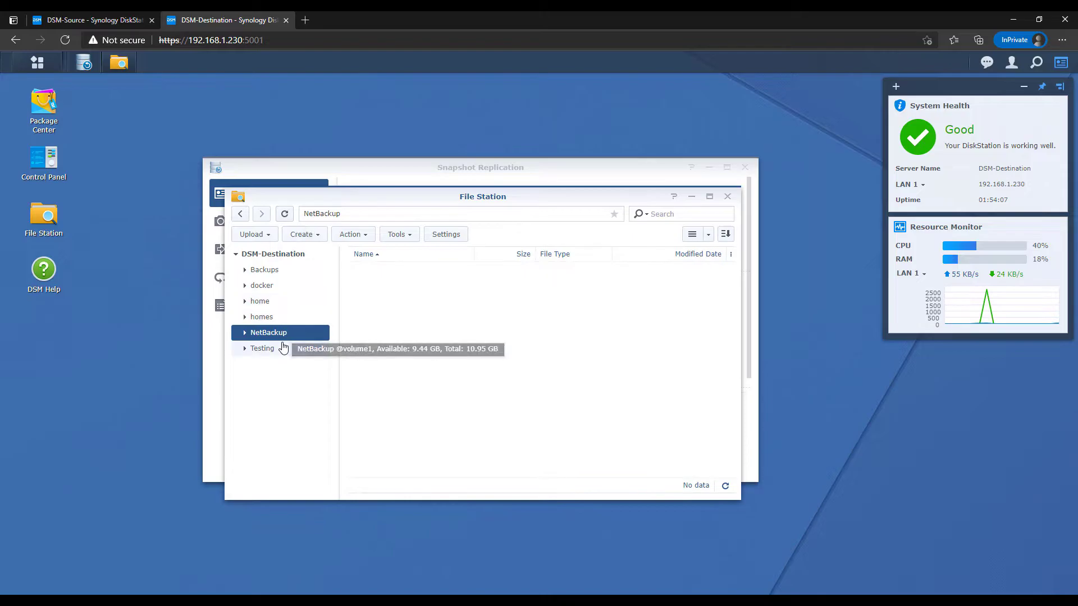
pyautogui.click(282, 348)
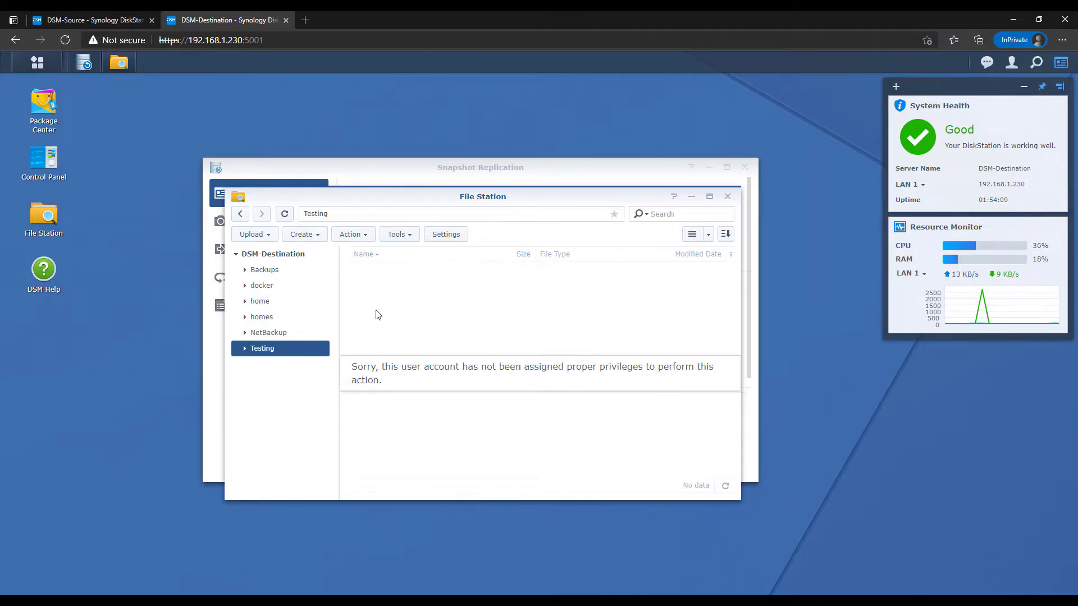
pyautogui.click(282, 218)
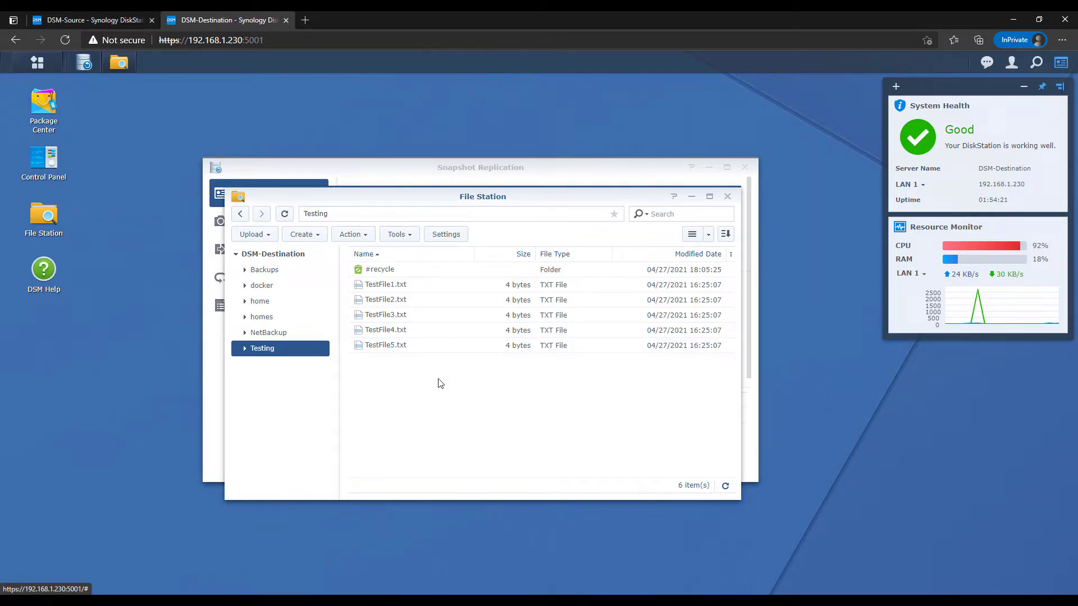
# On DSM-Source, select Testing on the Recovery page and show its actions.
pyautogui.click(129, 19)
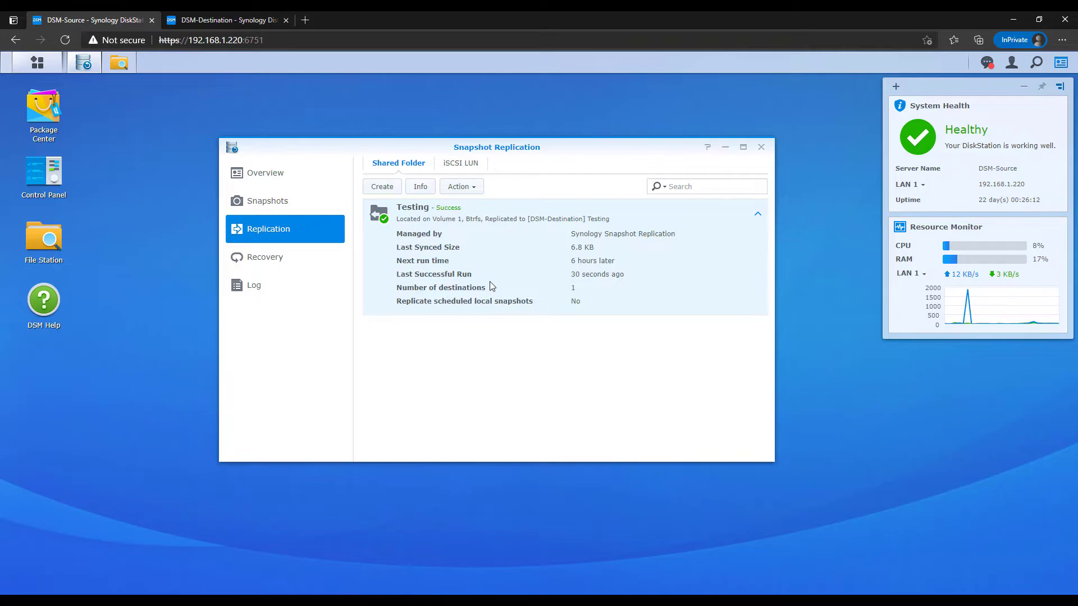
pyautogui.click(335, 260)
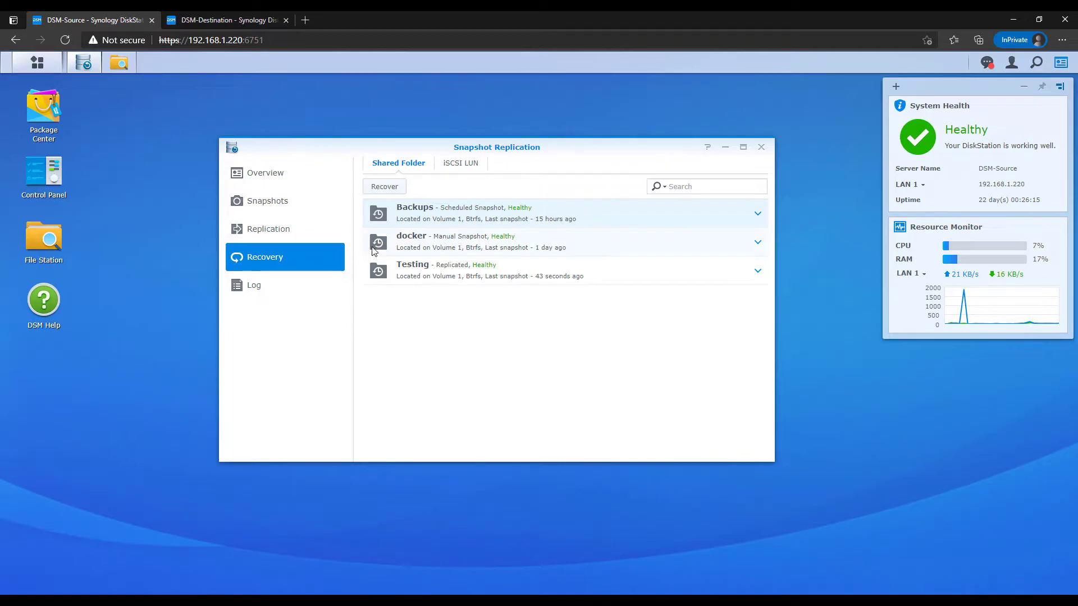
pyautogui.click(417, 269)
pyautogui.click(439, 191)
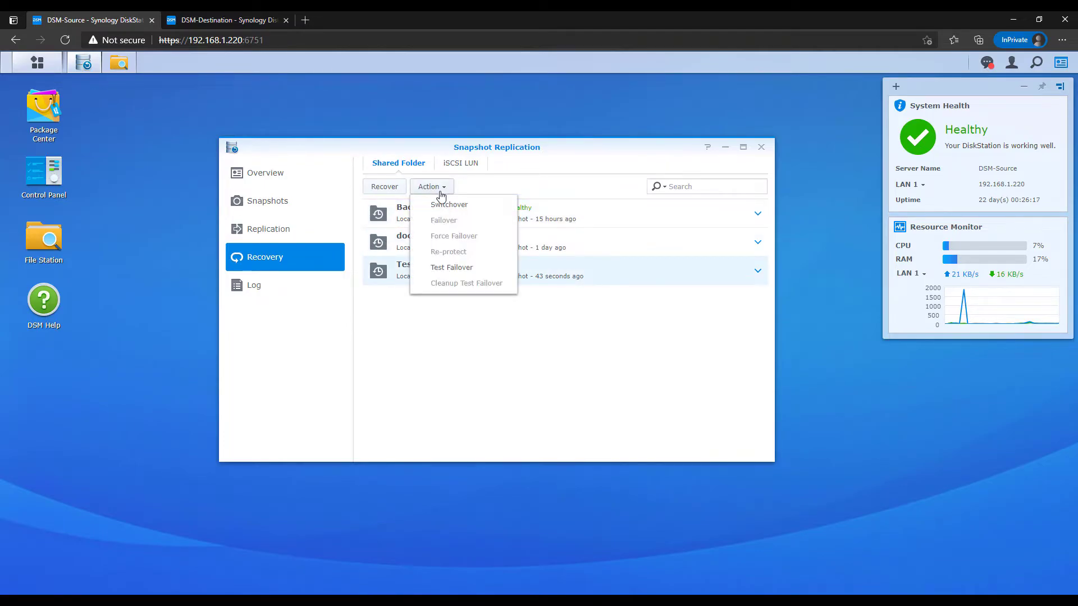
# Choose Switchover for Testing, then cancel the confirmation dialog.
pyautogui.click(468, 209)
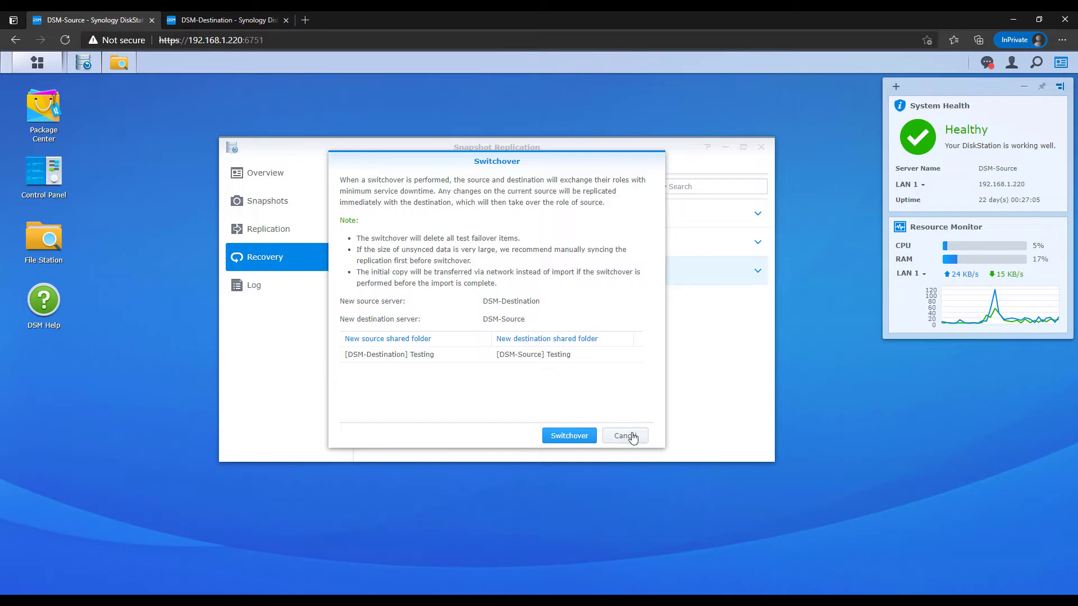
pyautogui.click(627, 436)
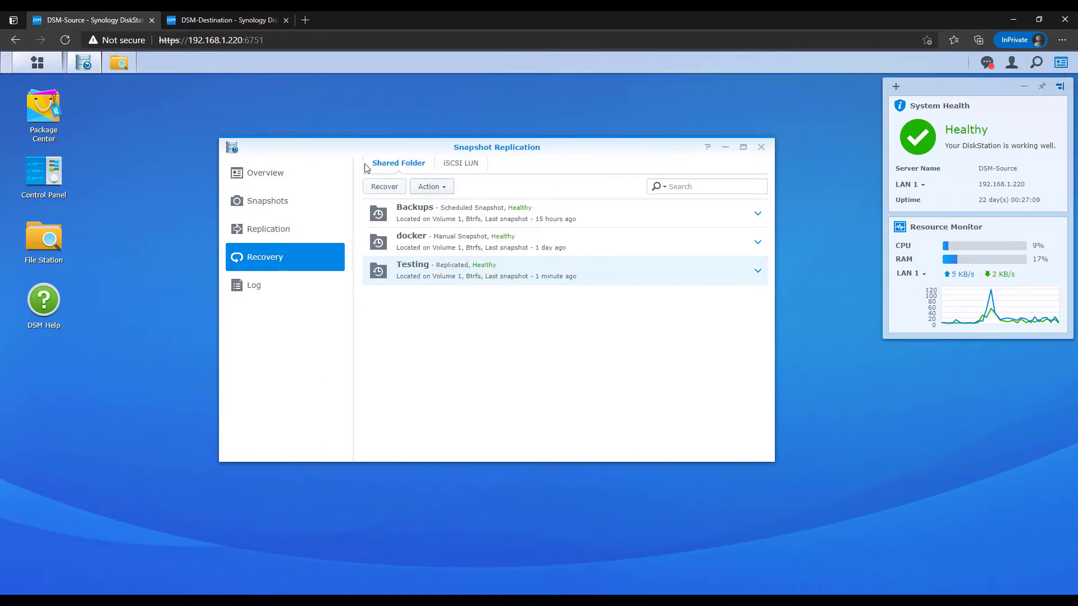
# Choose Switchover for Testing again and confirm handing the source role to DSM-Destination.
pyautogui.click(432, 187)
pyautogui.click(447, 205)
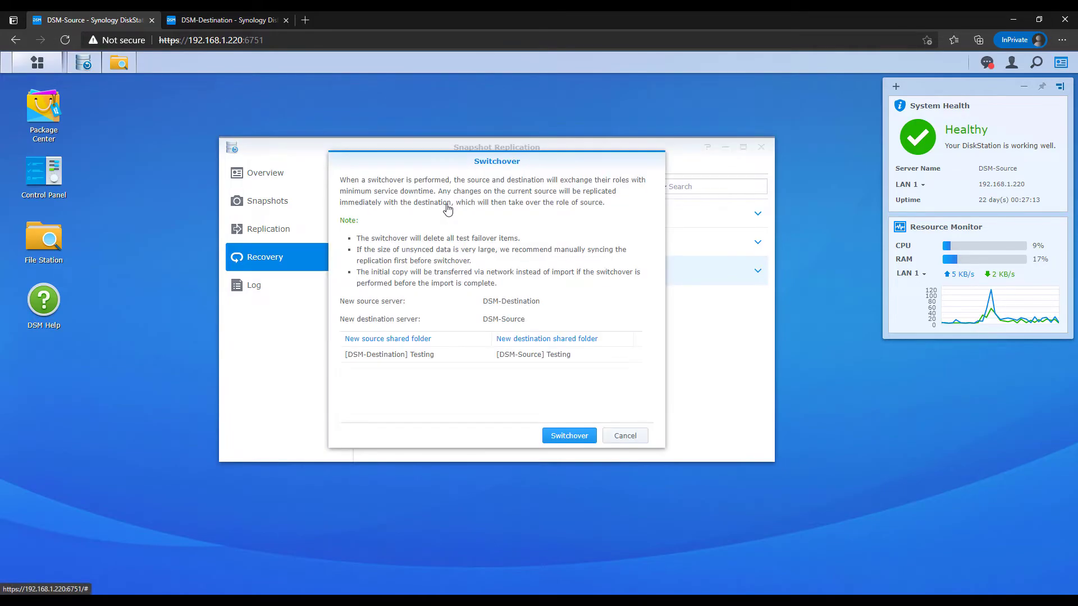
pyautogui.click(567, 437)
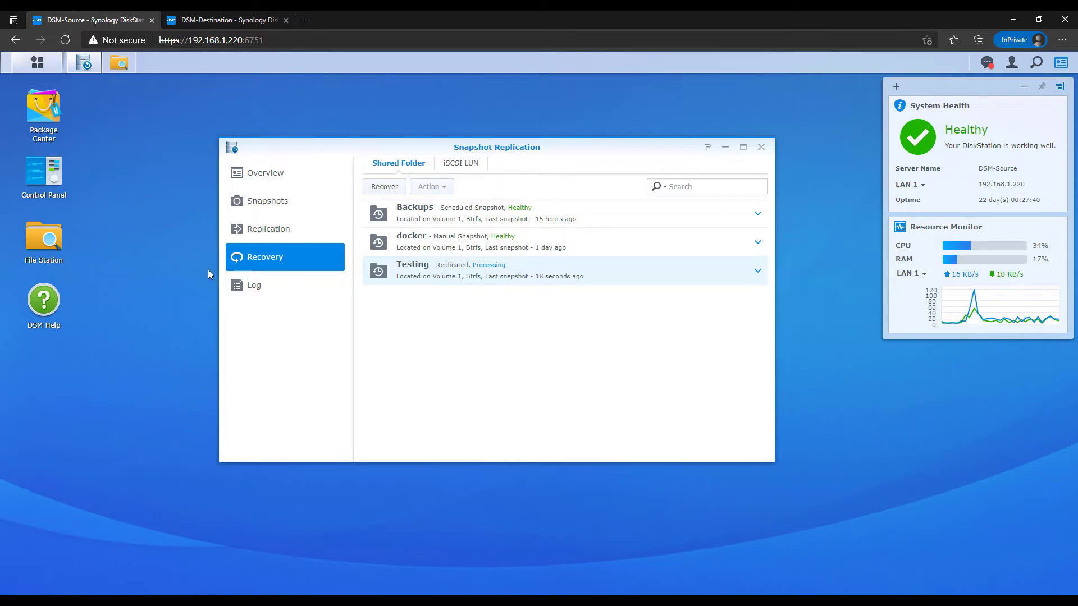
# On DSM-Destination, check Testing's recovery status and its replication to DSM-Source showing Success.
pyautogui.click(195, 25)
pyautogui.click(345, 178)
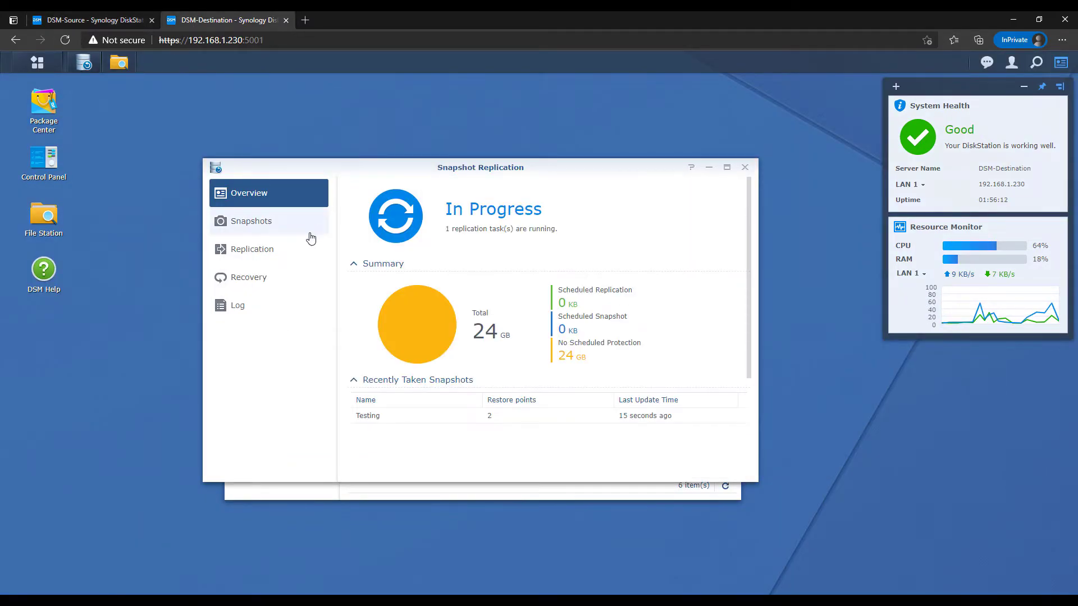
pyautogui.click(274, 277)
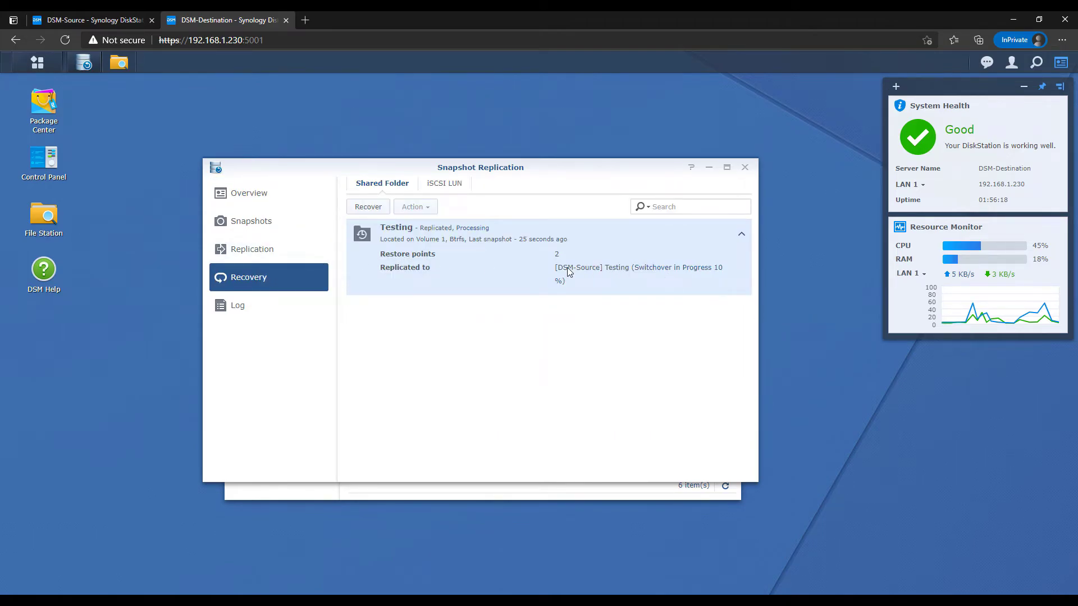
pyautogui.click(301, 249)
pyautogui.click(444, 208)
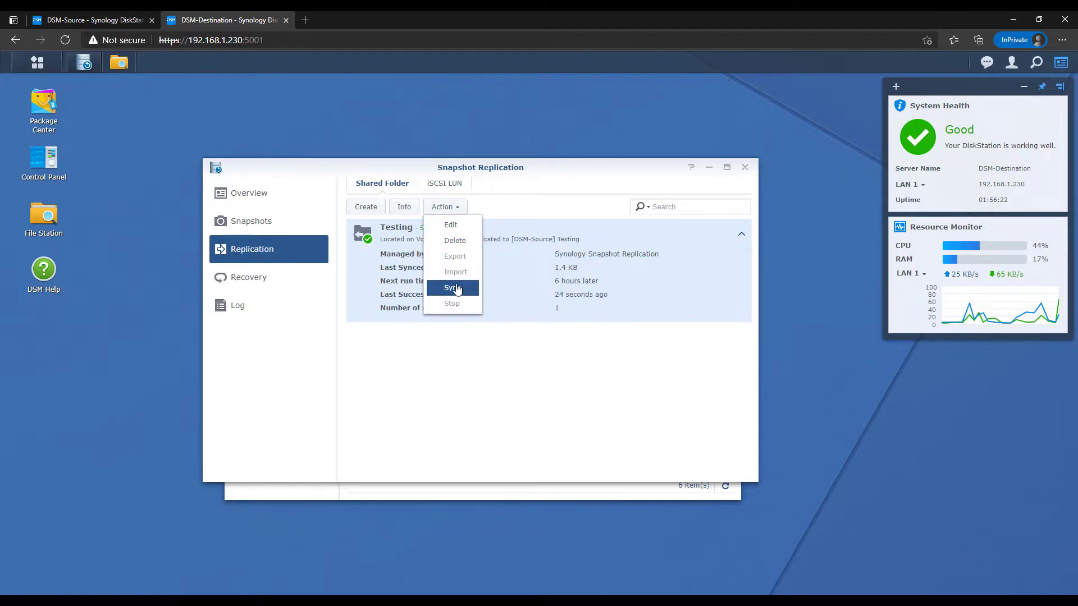
pyautogui.click(509, 358)
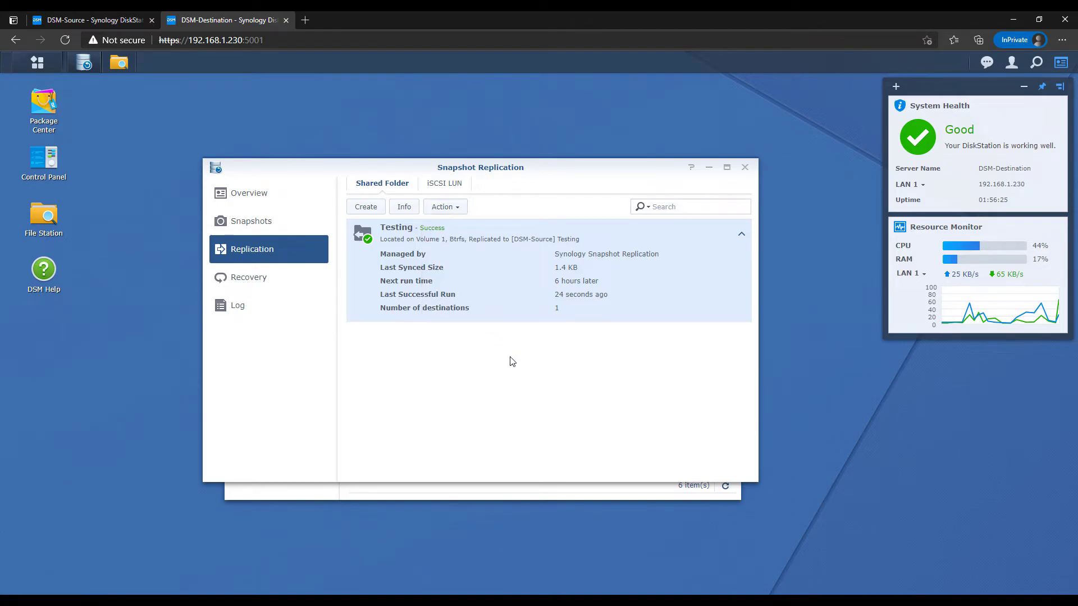
# From DSM-Source's Recovery page, confirm a switchover returning Testing's source role to DSM-Source.
pyautogui.click(134, 22)
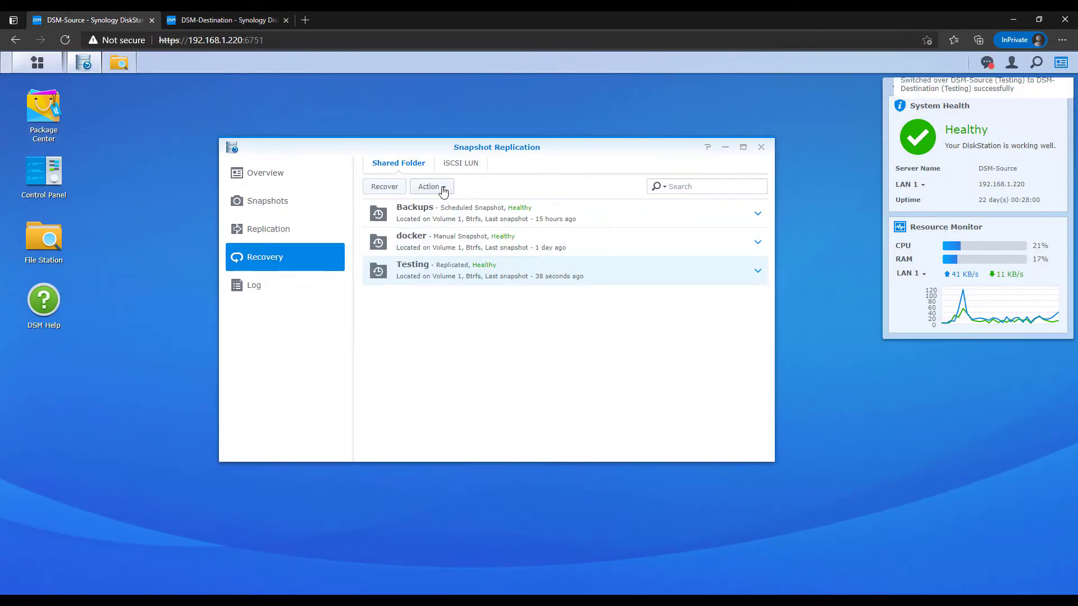
pyautogui.click(442, 188)
pyautogui.click(455, 210)
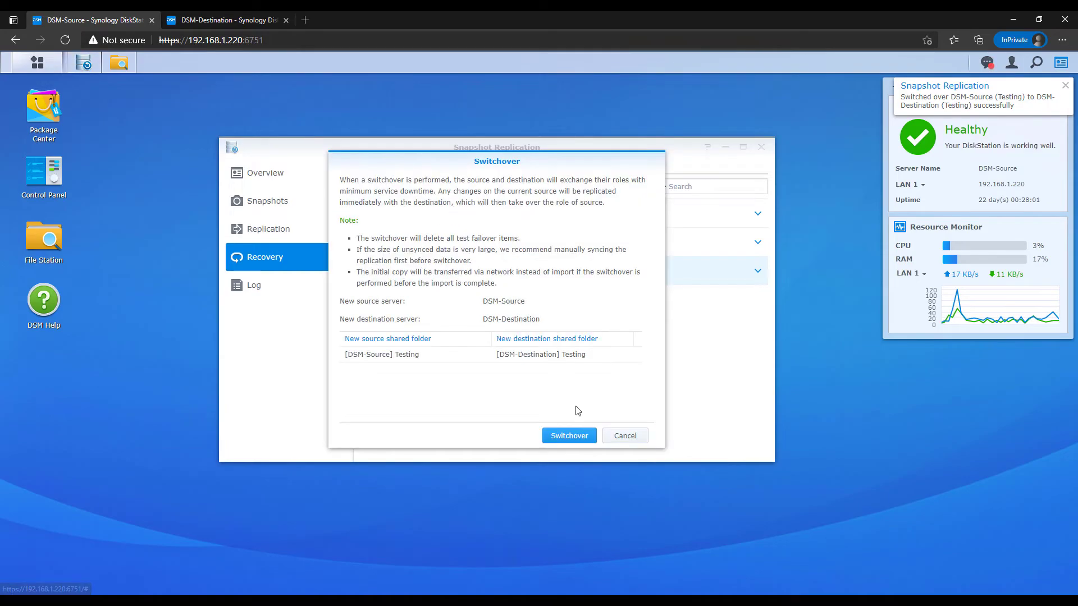
pyautogui.click(578, 435)
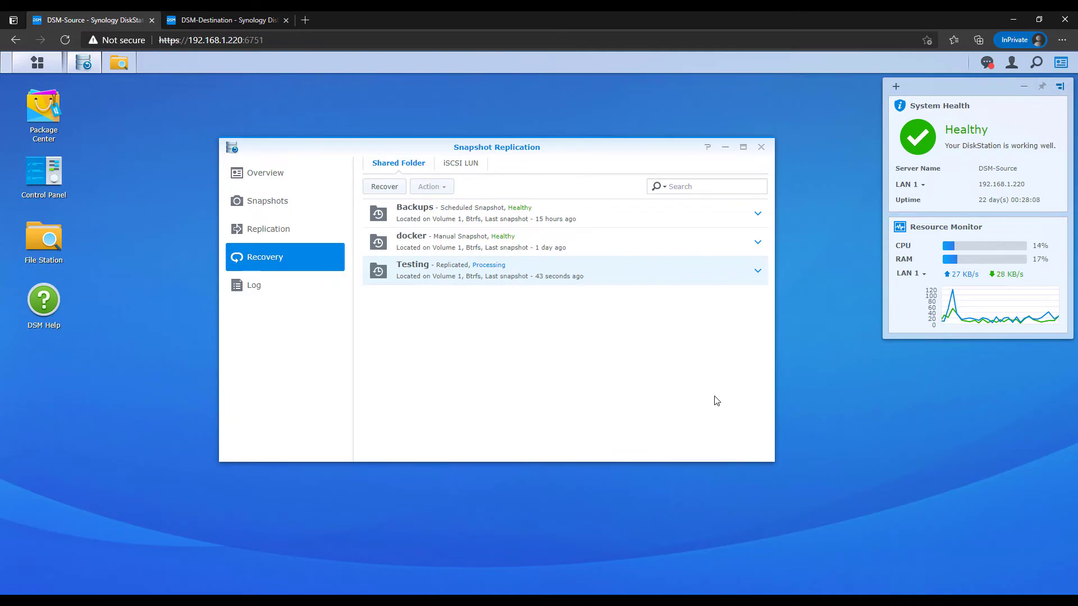
# Try deleting all files in DSM-Source's Testing folder, then dismiss the insufficient-privileges error.
pyautogui.click(50, 239)
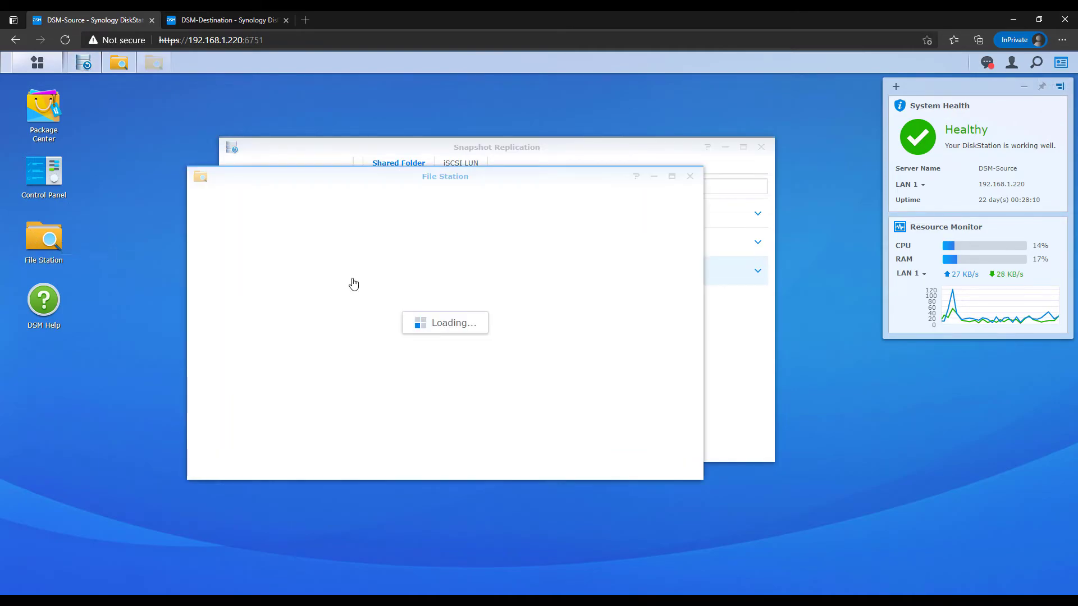
pyautogui.click(237, 298)
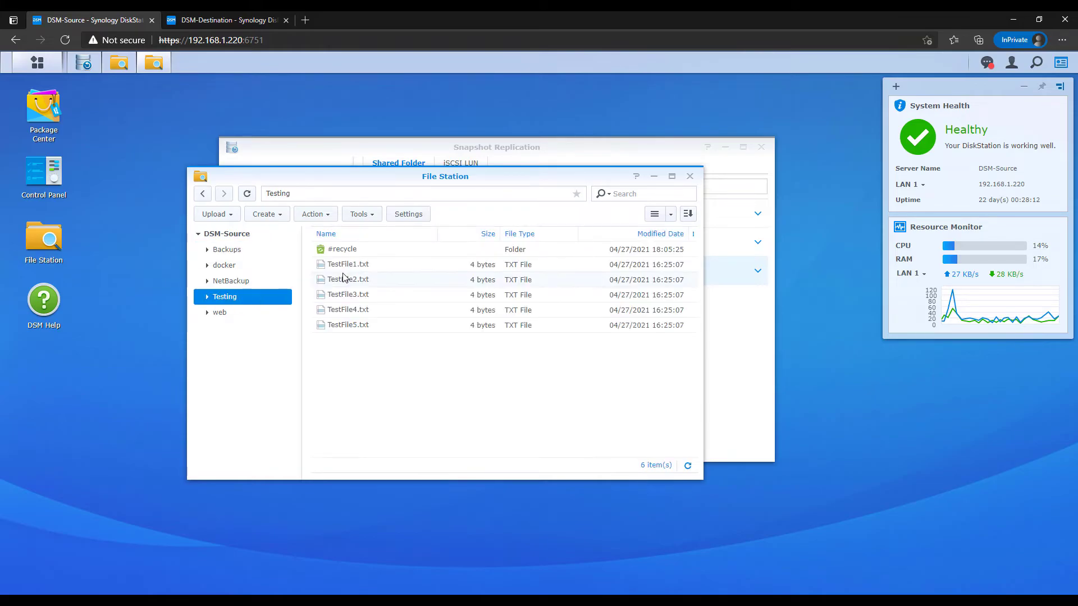
pyautogui.keyDown('shift'); pyautogui.click(360, 325); pyautogui.keyUp('shift')
pyautogui.press('Delete')
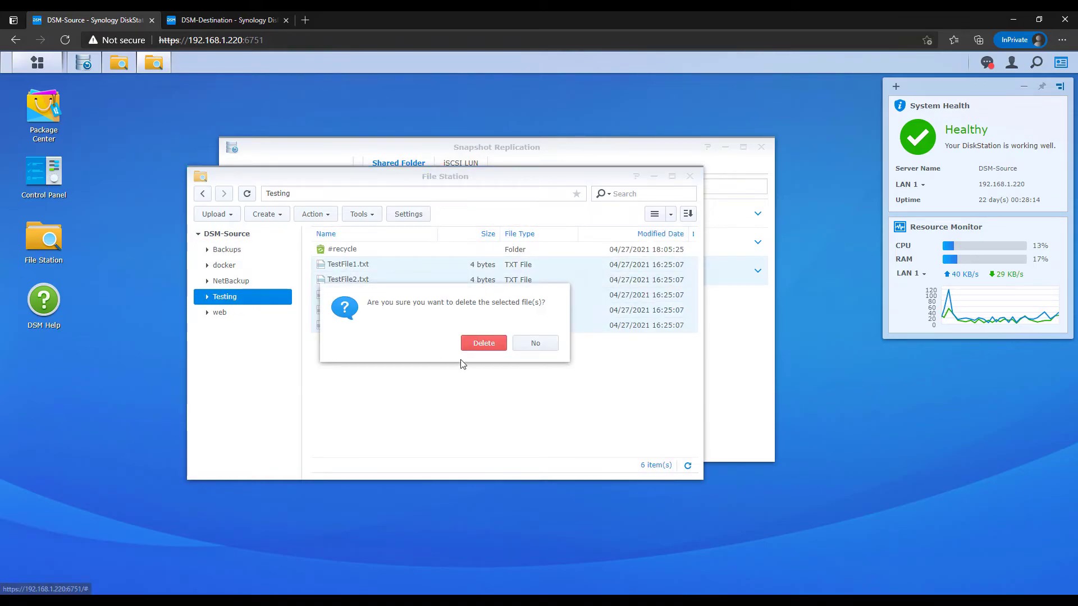
pyautogui.click(483, 344)
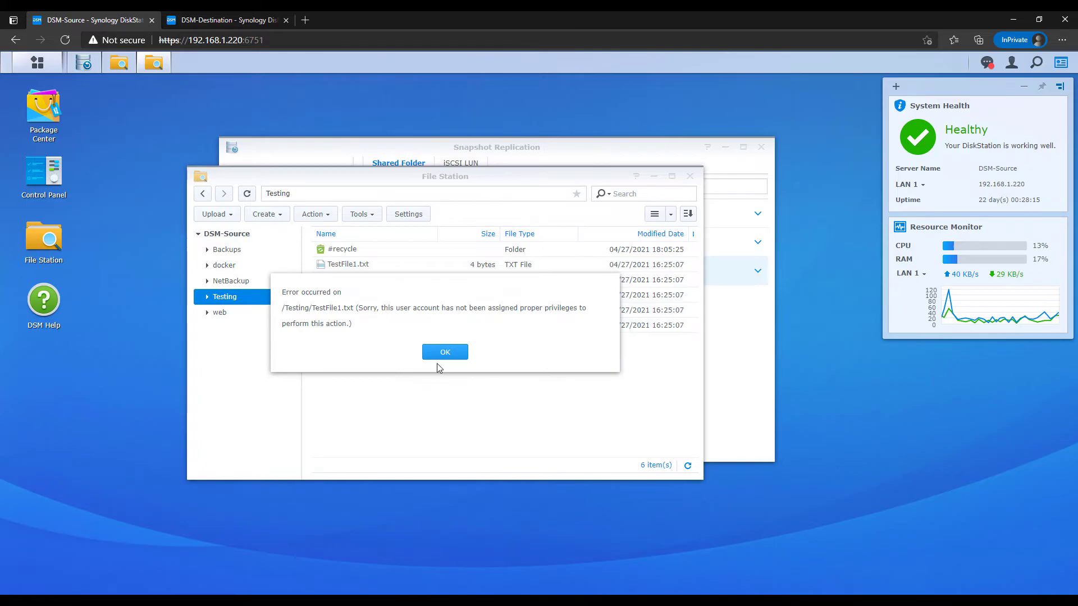
pyautogui.click(440, 353)
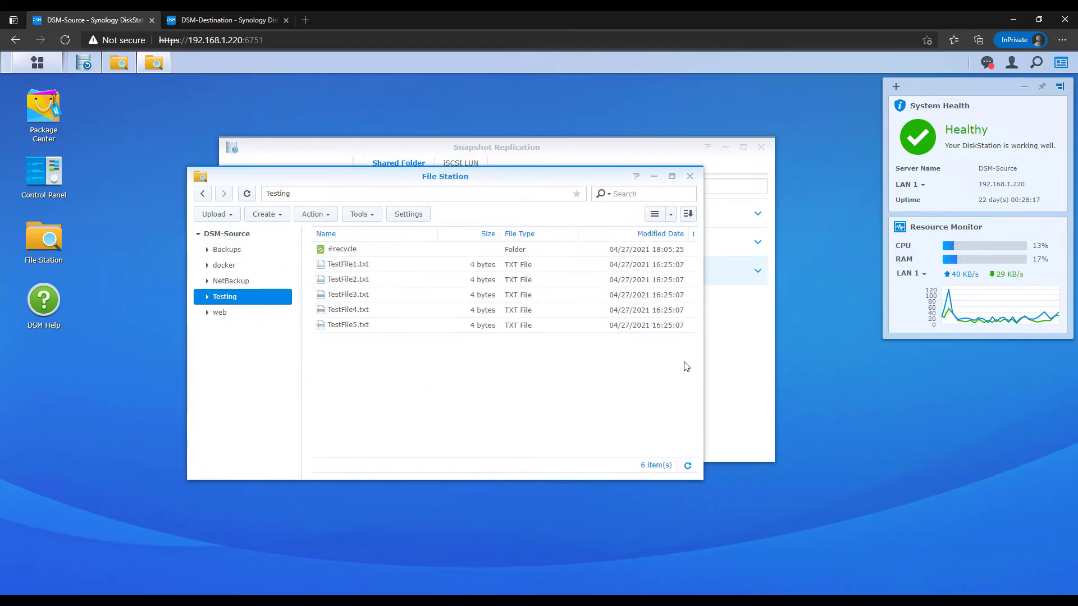
# After checking Snapshot Replication, delete TestFile1–5.txt from Testing again and confirm the deletion.
pyautogui.click(727, 363)
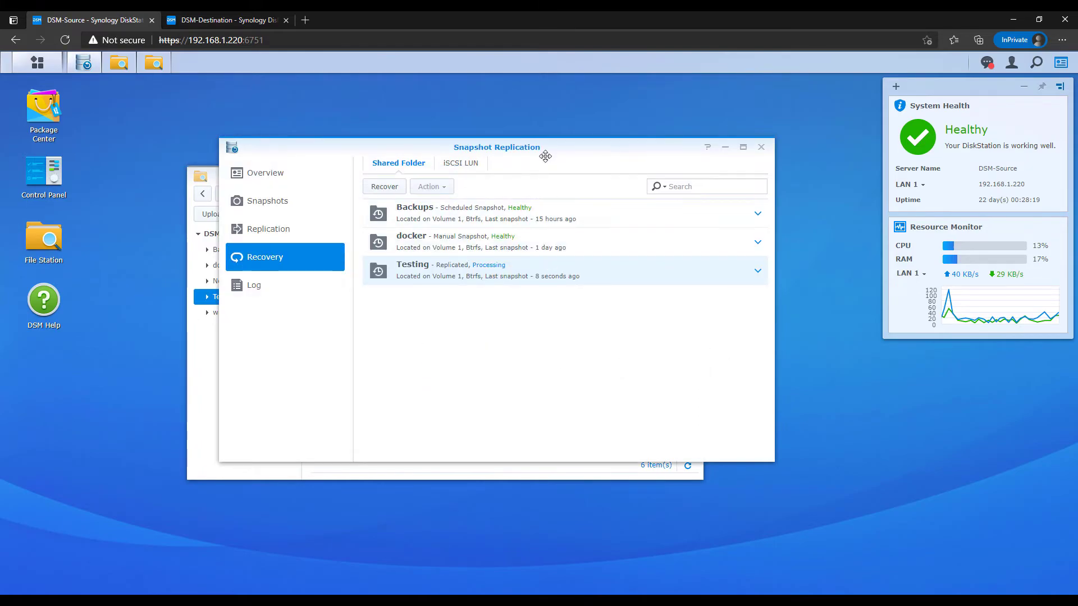
pyautogui.moveTo(544, 151); pyautogui.dragTo(626, 138)
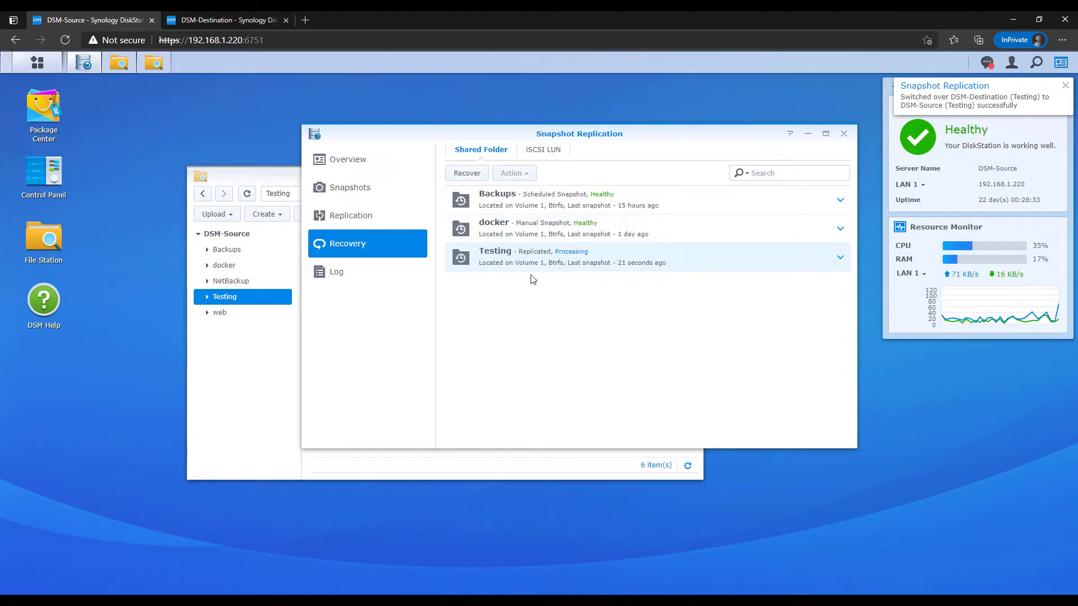
pyautogui.click(269, 387)
pyautogui.keyDown('shift'); pyautogui.click(388, 325); pyautogui.keyUp('shift')
pyautogui.press('Delete')
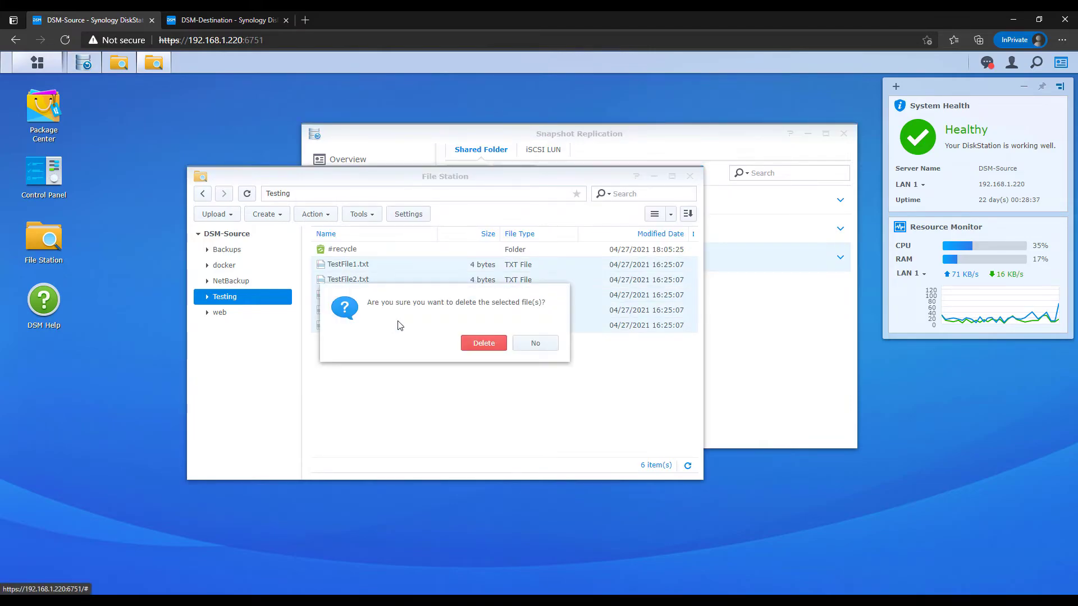
pyautogui.click(483, 342)
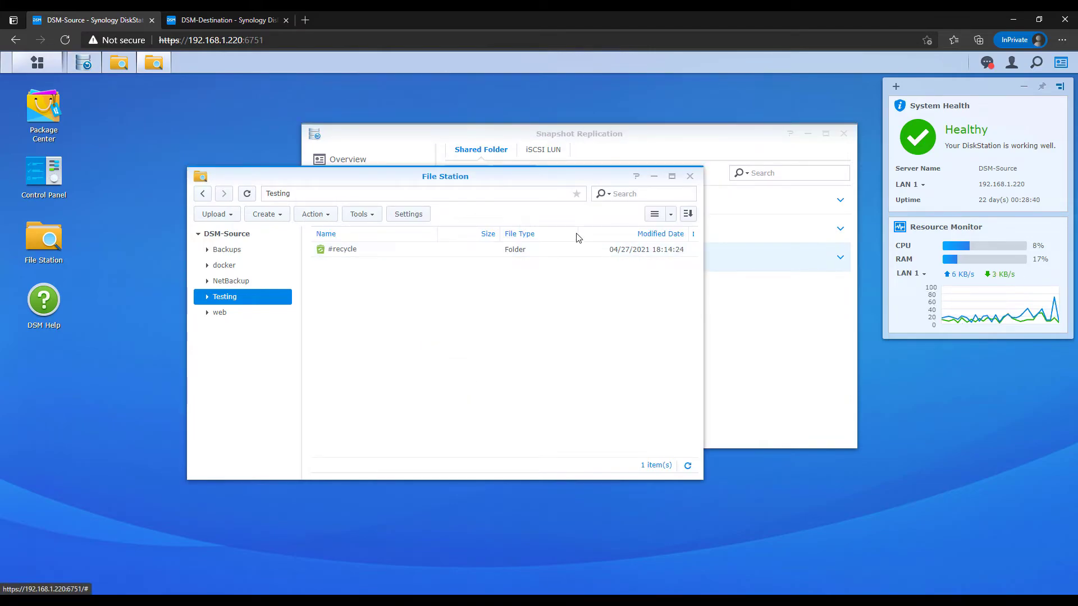
pyautogui.click(750, 369)
# On DSM-Destination's Recovery page, run Force Failover for the Testing folder and confirm it.
pyautogui.moveTo(650, 141); pyautogui.dragTo(608, 140)
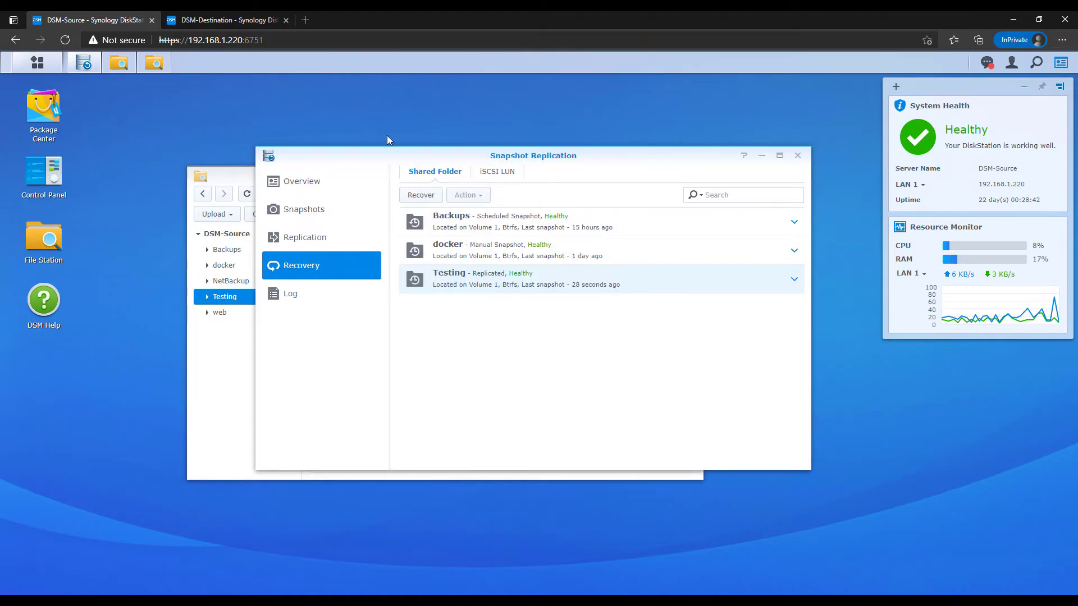
pyautogui.click(224, 20)
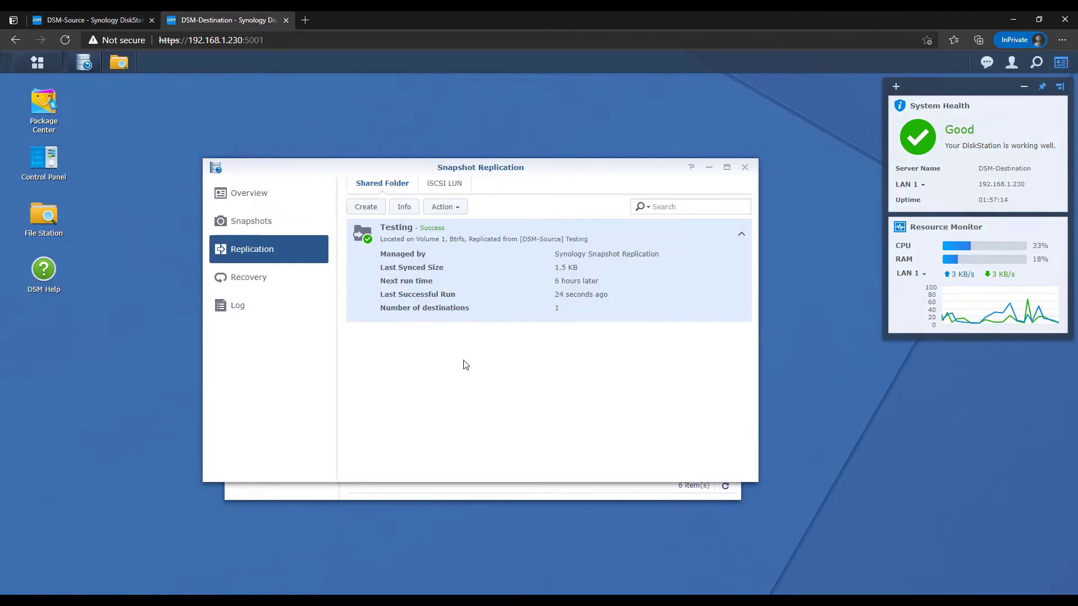
pyautogui.click(273, 283)
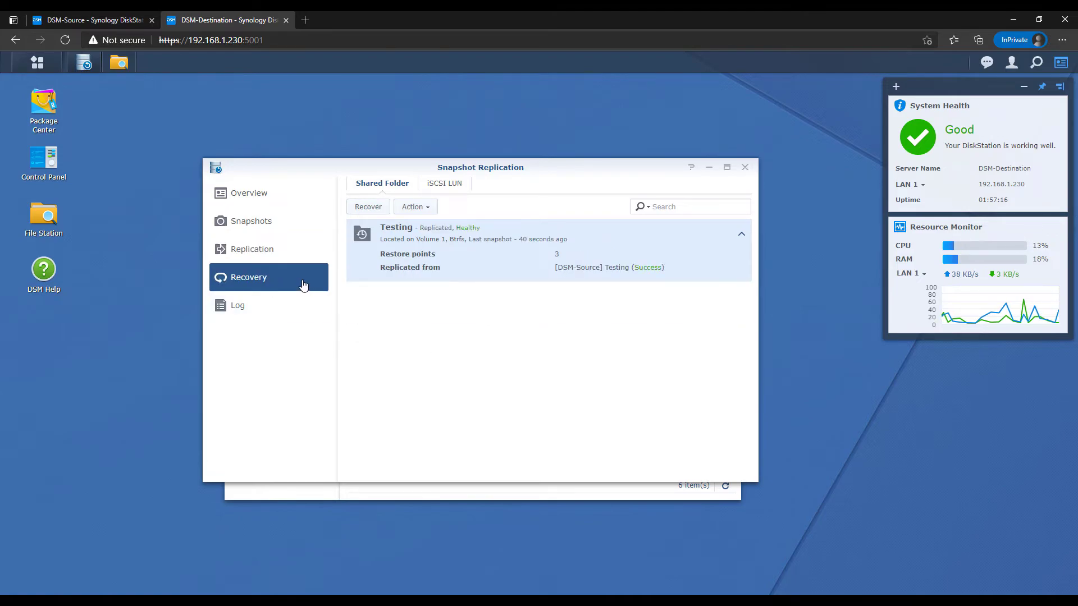
pyautogui.click(414, 208)
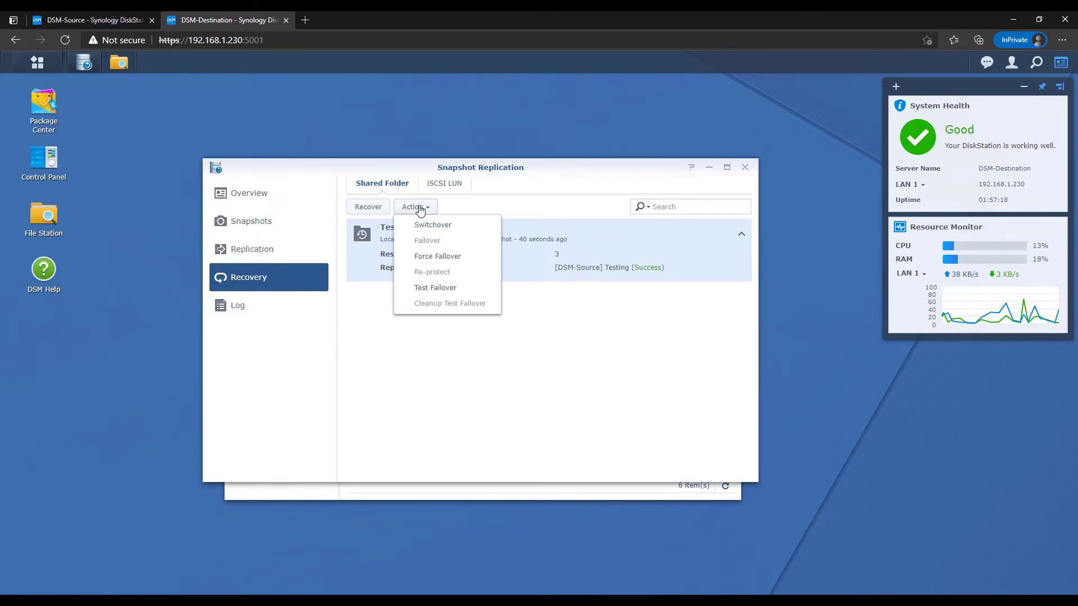
pyautogui.click(452, 259)
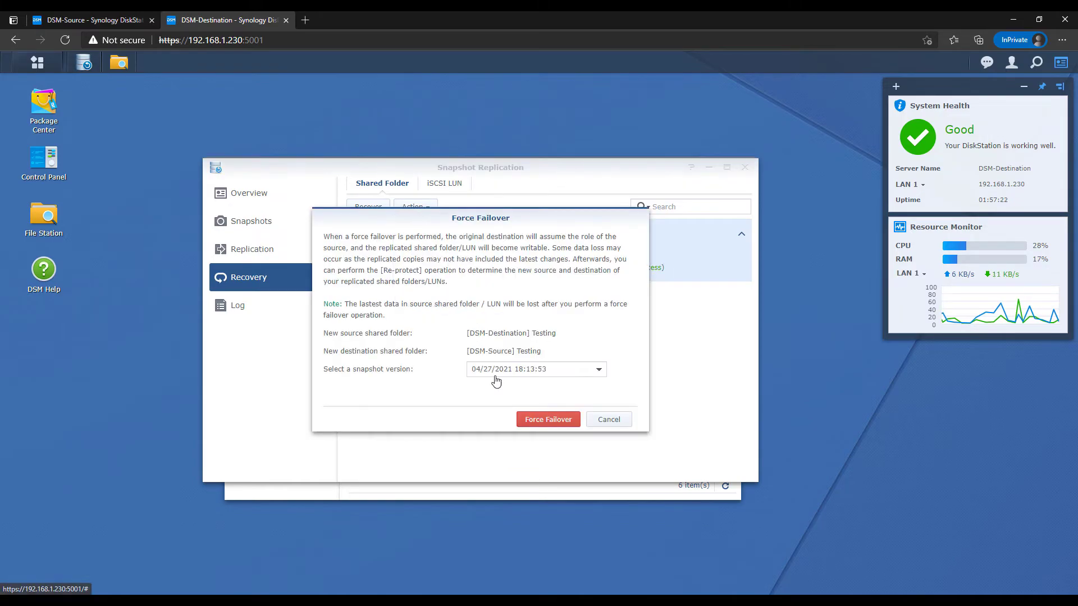
pyautogui.click(549, 419)
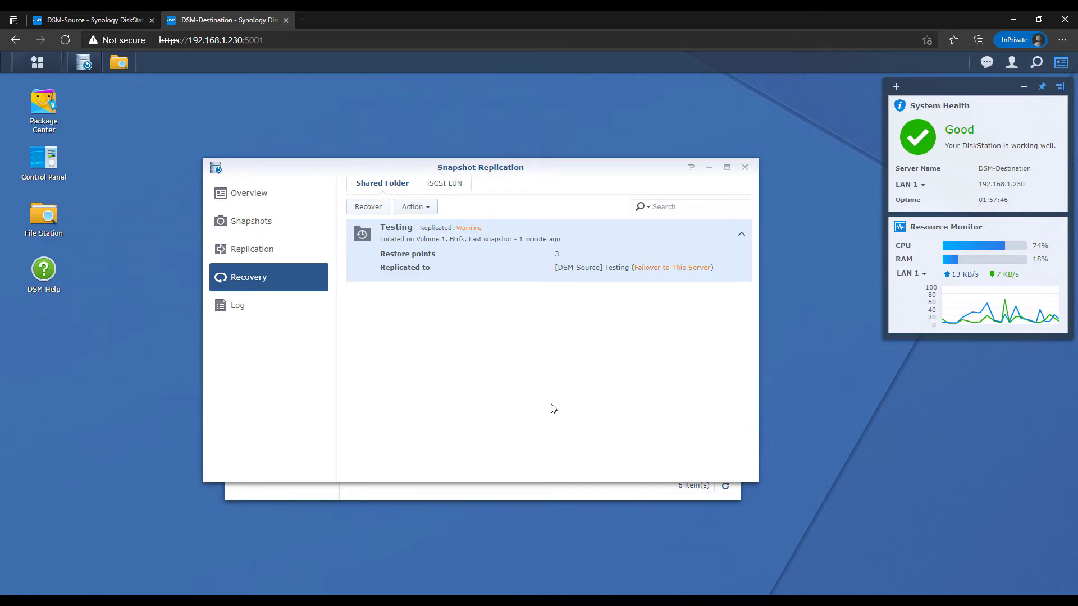
# Re-protect Testing with DSM-Destination as the new source, syncing immediately.
pyautogui.click(422, 210)
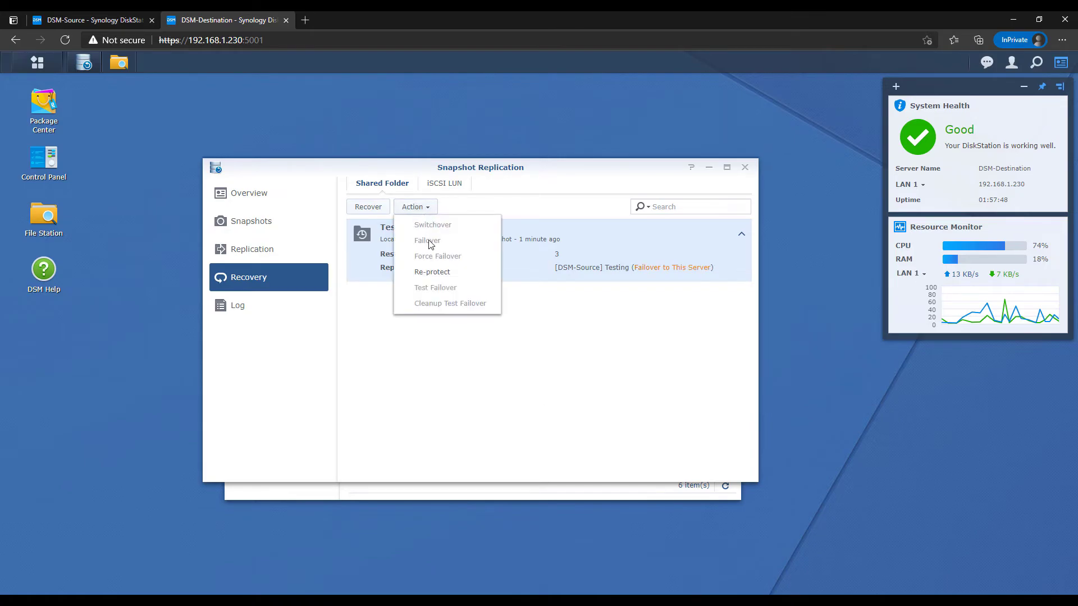
pyautogui.click(439, 273)
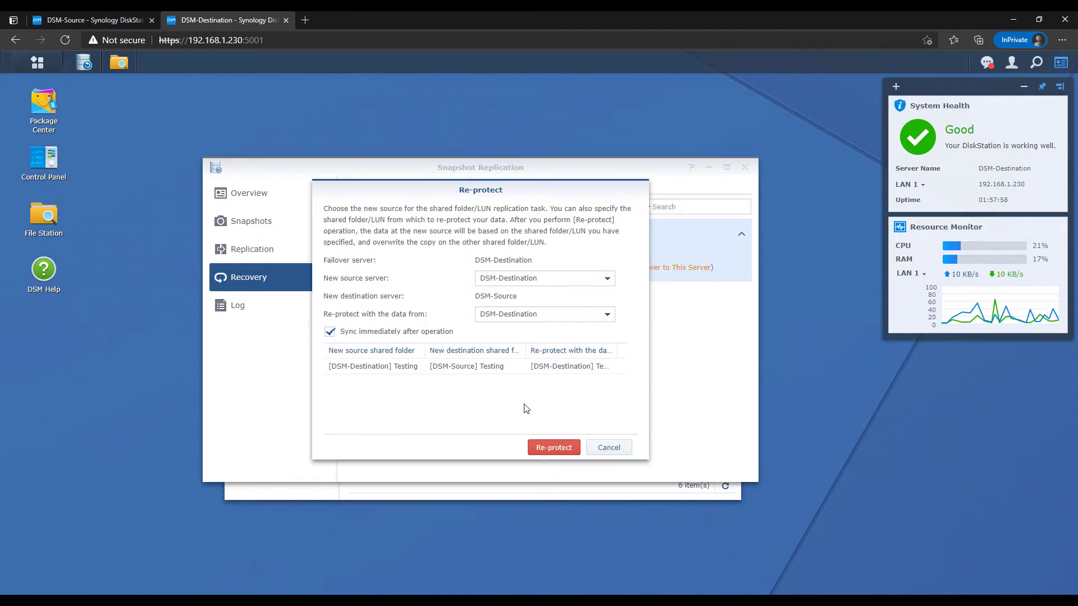
pyautogui.click(559, 449)
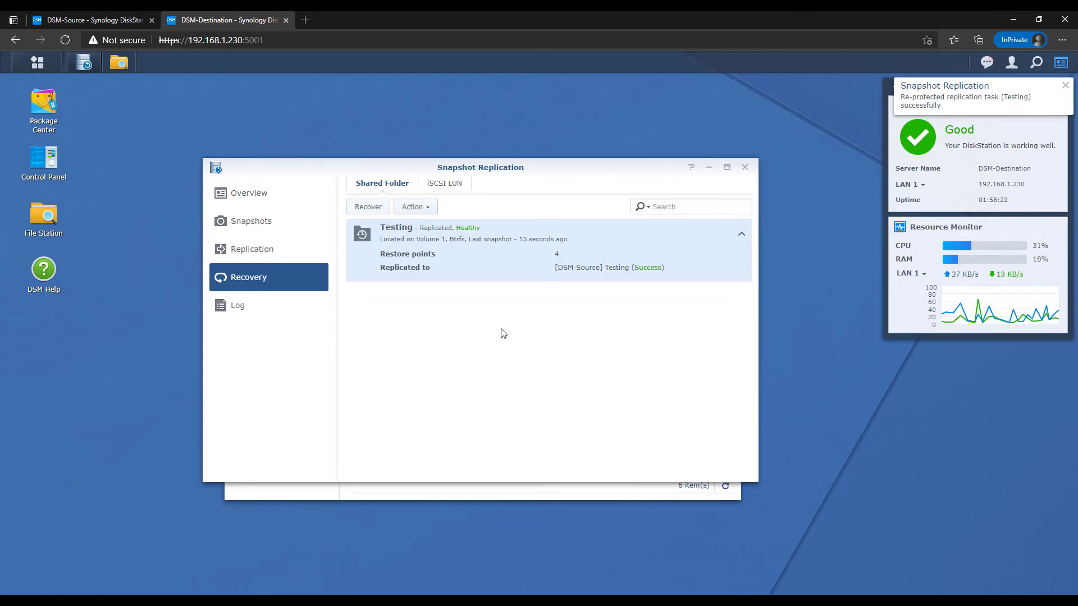
# On DSM-Source, refresh the Testing folder in File Station to show TestFile1–5.txt restored.
pyautogui.click(122, 20)
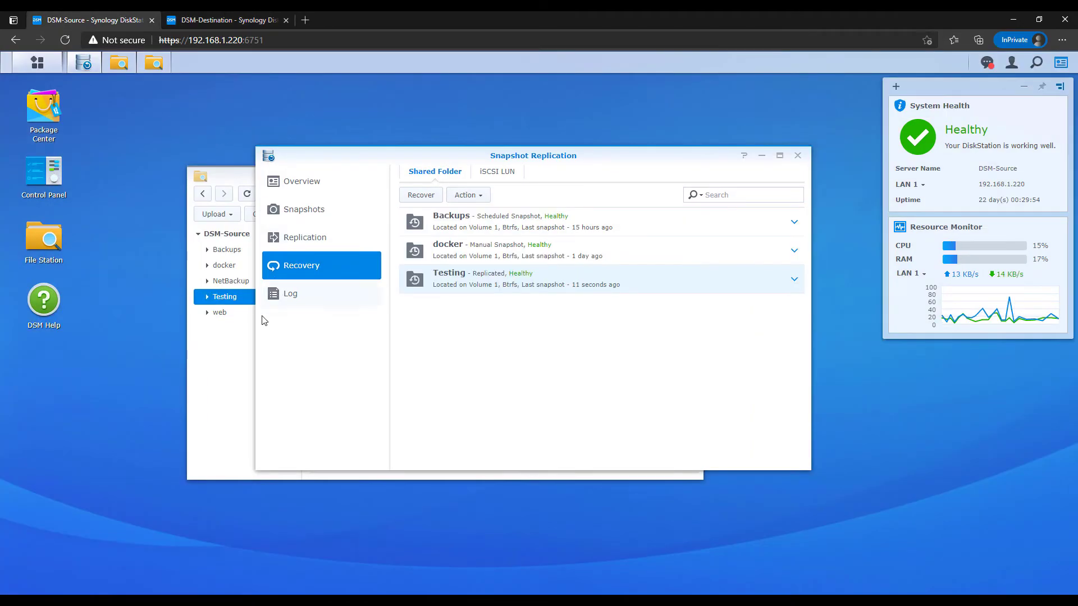
pyautogui.click(246, 355)
pyautogui.click(247, 193)
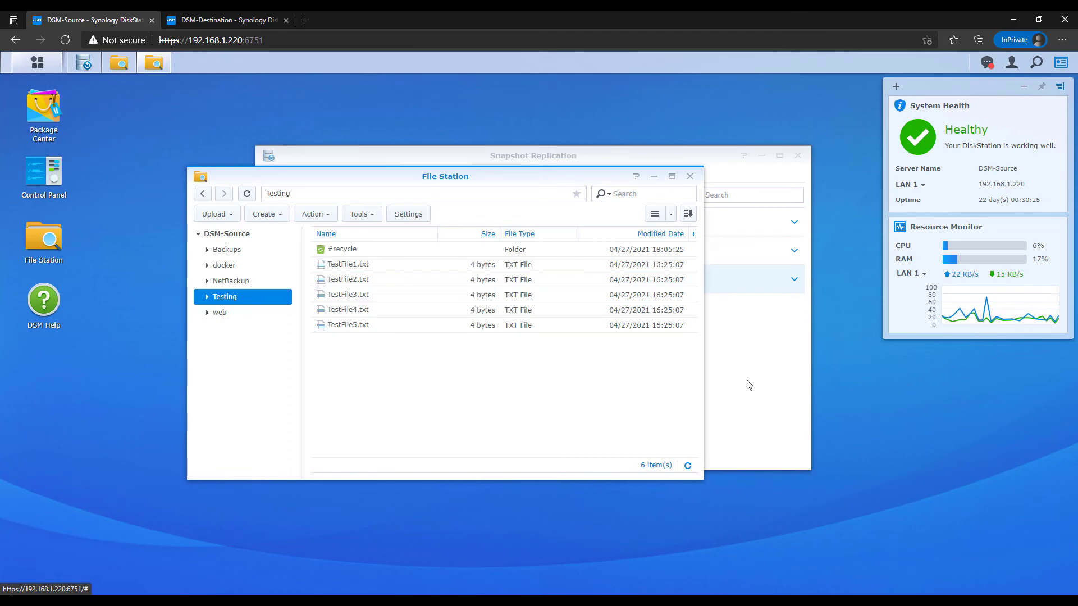
pyautogui.click(745, 385)
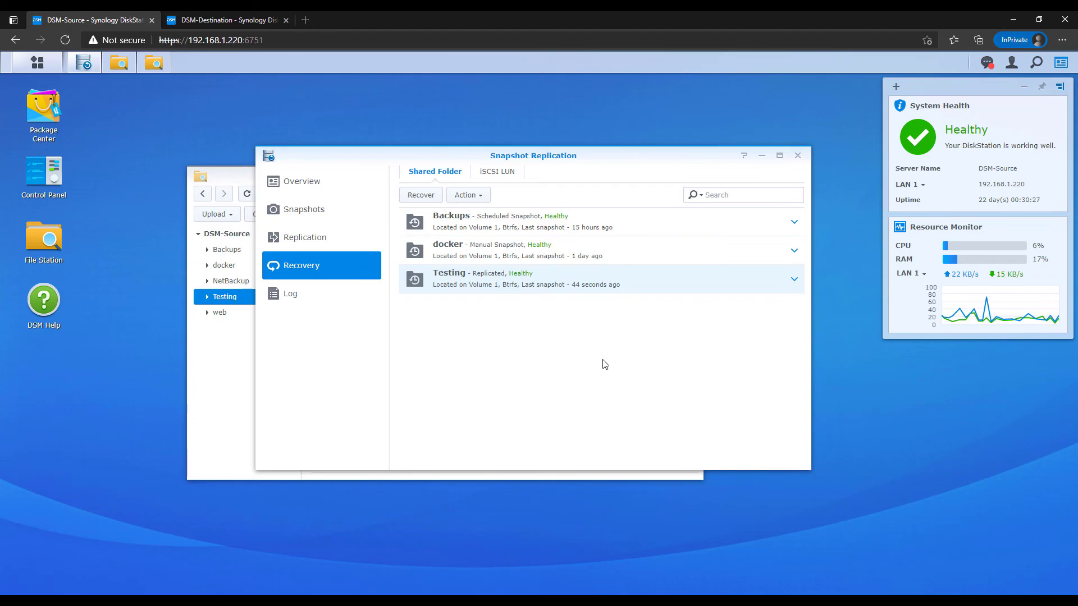